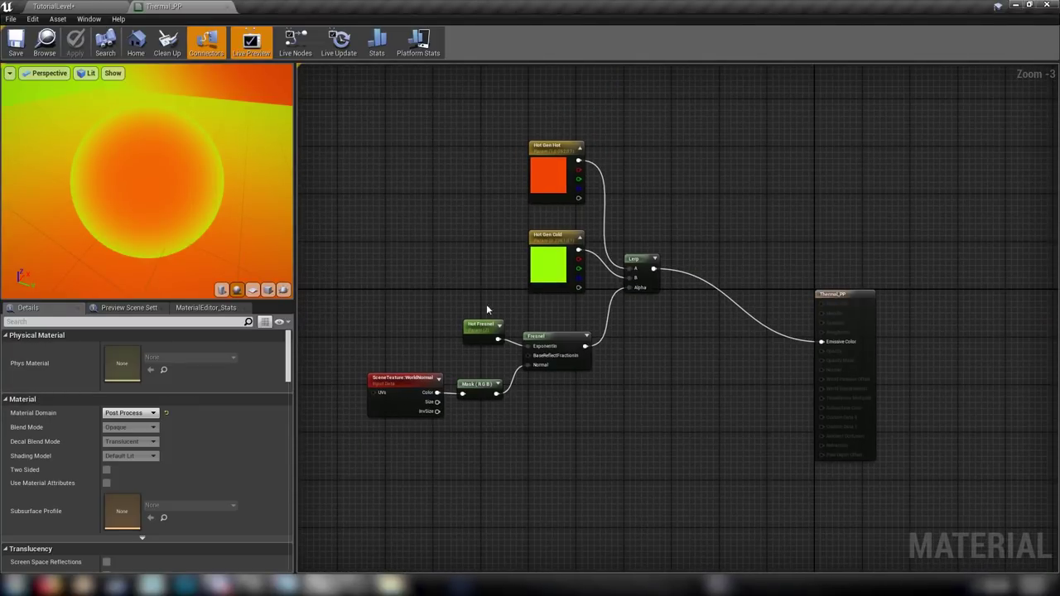
Move the hot colour network away from the material output and paste a duplicate of all its nodes below it.
{"action": "right_click_drag", "start_coordinate": [660, 387], "coordinate": [755, 394]}
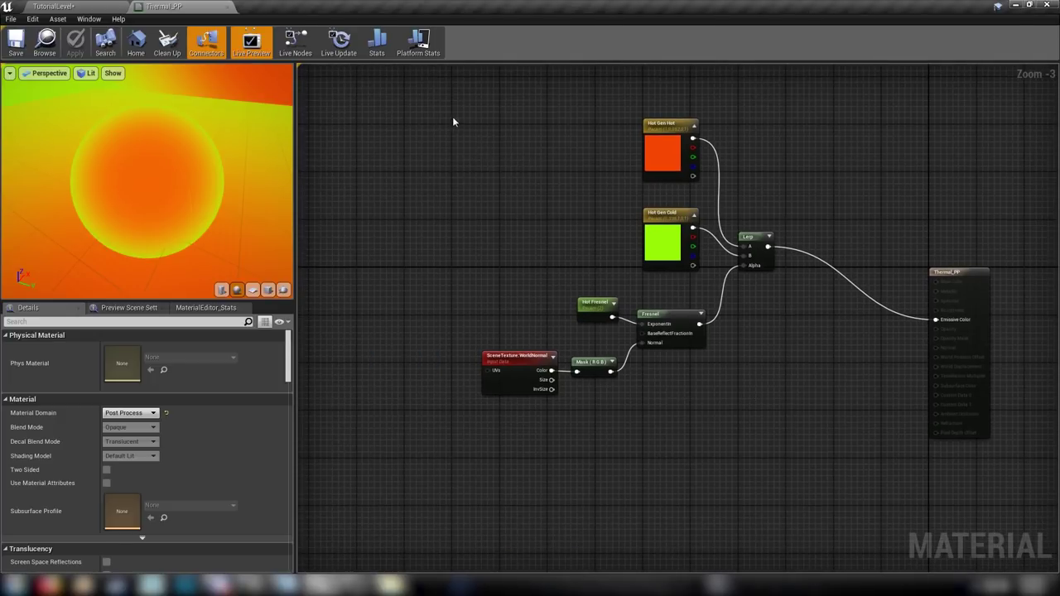
{"action": "left_click_drag", "start_coordinate": [497, 169], "coordinate": [764, 391]}
{"action": "left_click_drag", "start_coordinate": [757, 236], "coordinate": [603, 202]}
{"action": "right_click_drag", "start_coordinate": [566, 377], "coordinate": [664, 370]}
{"action": "right_click_drag", "start_coordinate": [539, 449], "coordinate": [569, 397]}
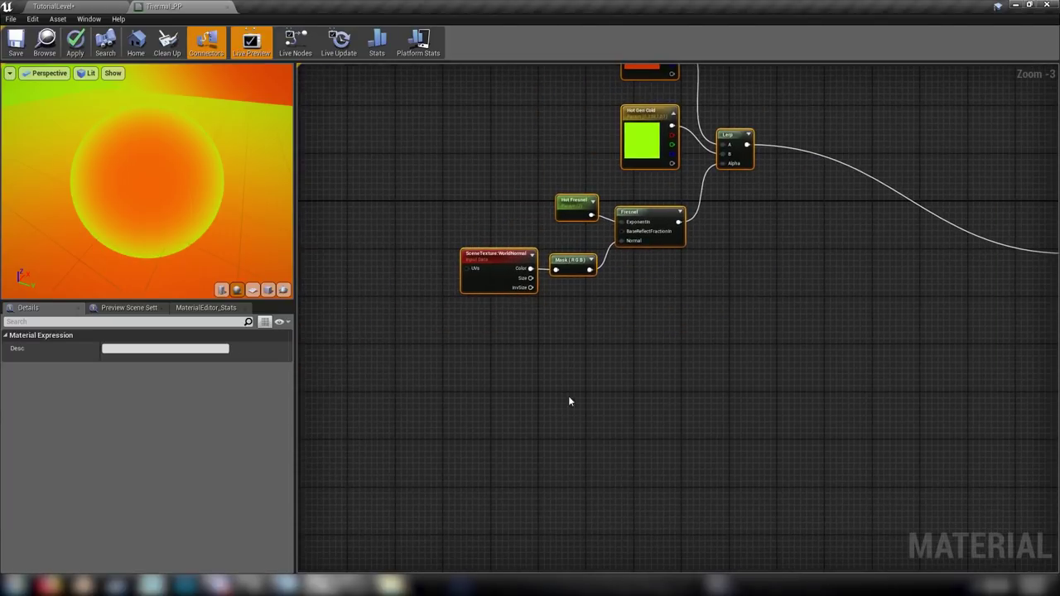
{"action": "key", "text": "ctrl+v"}
{"action": "right_click_drag", "start_coordinate": [711, 296], "coordinate": [677, 190]}
{"action": "left_click_drag", "start_coordinate": [519, 229], "coordinate": [633, 304]}
{"action": "right_click_drag", "start_coordinate": [744, 323], "coordinate": [709, 229]}
{"action": "scroll", "coordinate": [714, 378], "scroll_direction": "up", "scroll_amount": 3}
{"action": "left_click", "coordinate": [702, 341]}
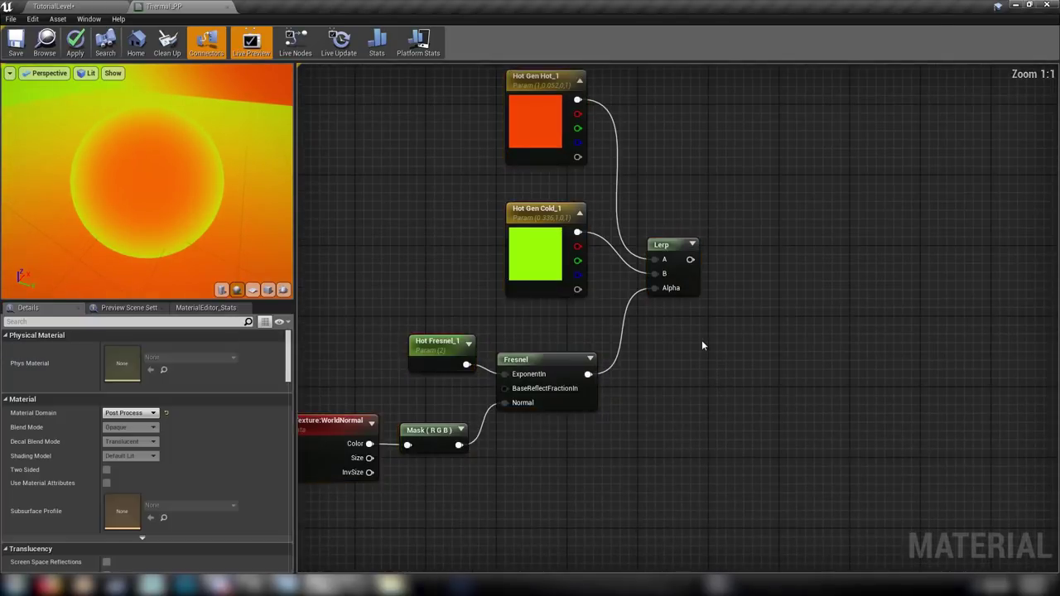
Rename the duplicated orange colour parameter as Cold Gen Hot.
{"action": "right_click_drag", "start_coordinate": [702, 341], "coordinate": [726, 428]}
{"action": "left_click", "coordinate": [557, 173]}
{"action": "left_click_drag", "start_coordinate": [145, 348], "coordinate": [72, 341]}
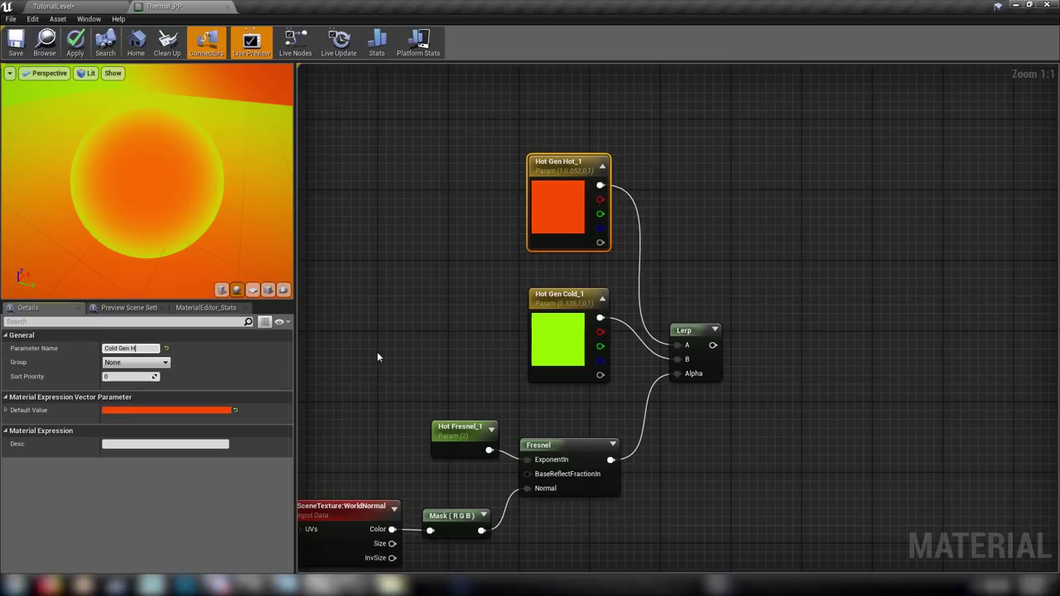
{"action": "type", "text": "Cold Gen Hot"}
{"action": "key", "text": "Return"}
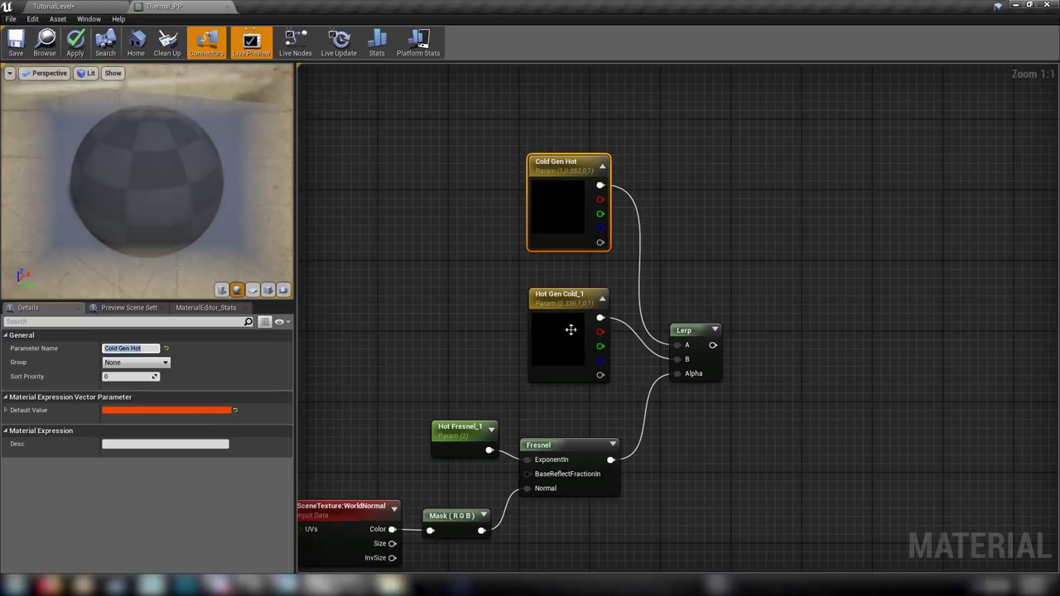
Rename the duplicated green colour parameter as Cold Gen Cold.
{"action": "left_click", "coordinate": [573, 331]}
{"action": "left_click", "coordinate": [145, 412]}
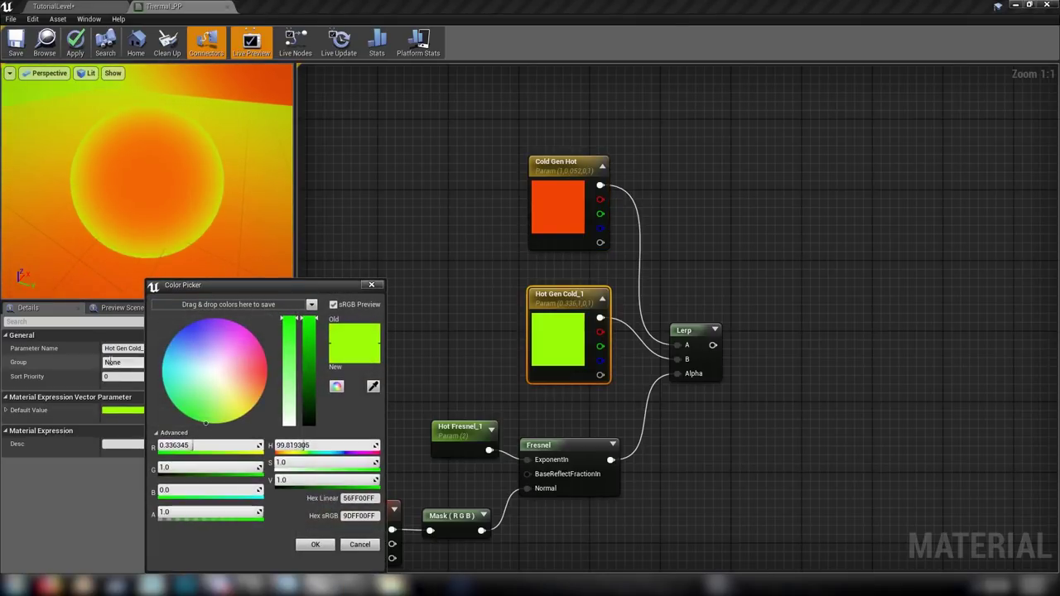
{"action": "left_click", "coordinate": [359, 545]}
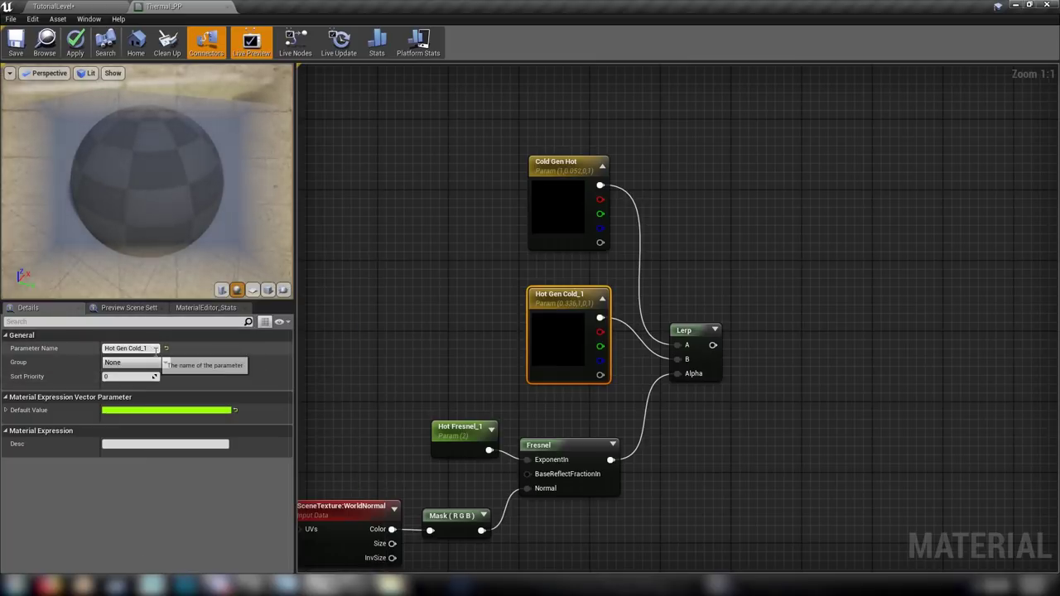
{"action": "left_click", "coordinate": [152, 348]}
{"action": "type", "text": "Cold"}
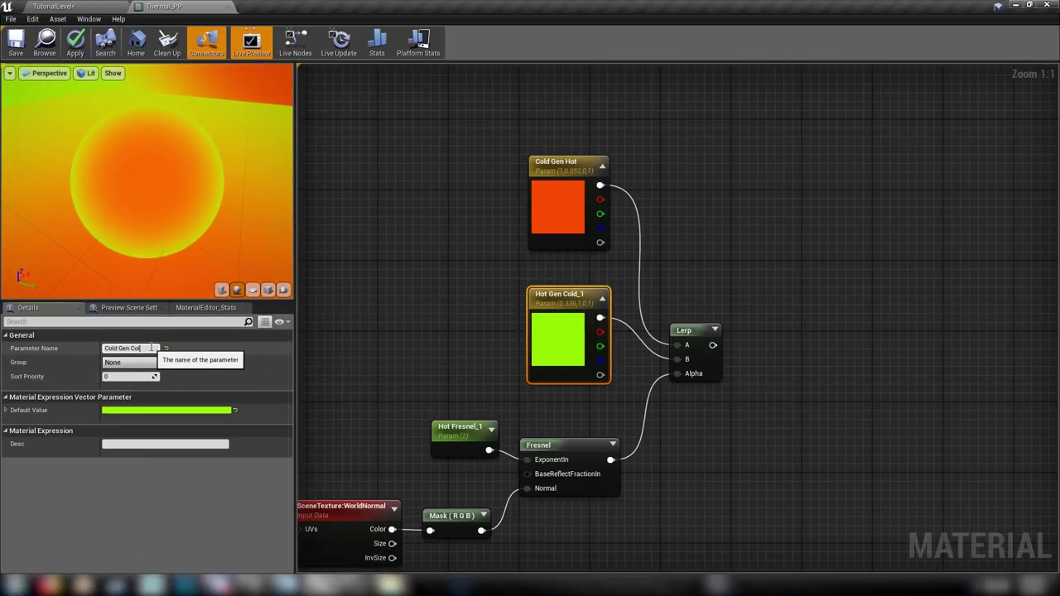
{"action": "key", "text": "Return"}
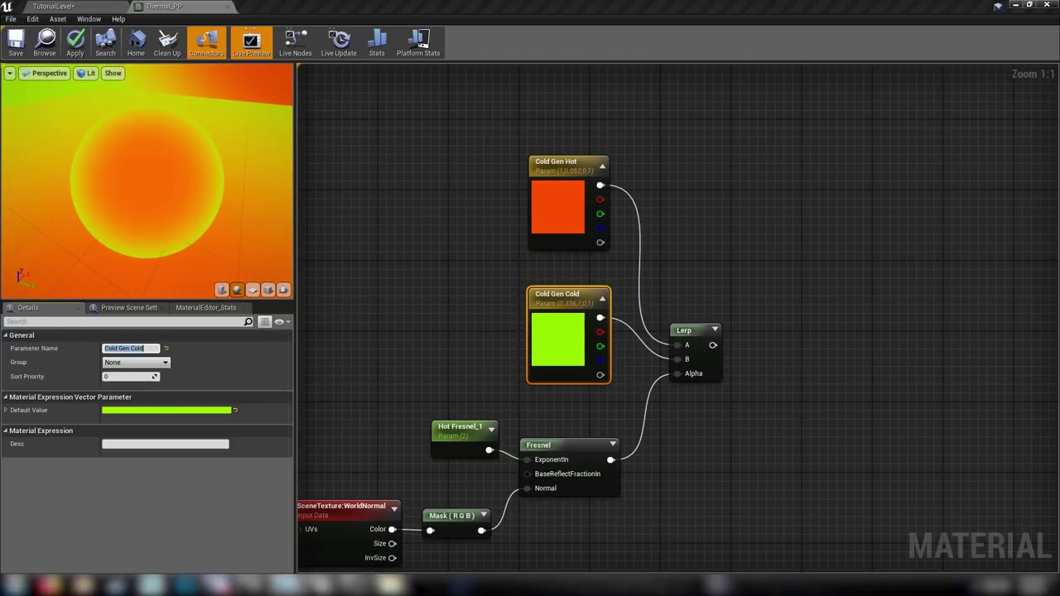
{"action": "left_click", "coordinate": [474, 323]}
Set the Cold Gen Cold default colour to a slightly darkened blue, about R 0, G 0.017, B 0.719.
{"action": "right_click_drag", "start_coordinate": [481, 316], "coordinate": [520, 284]}
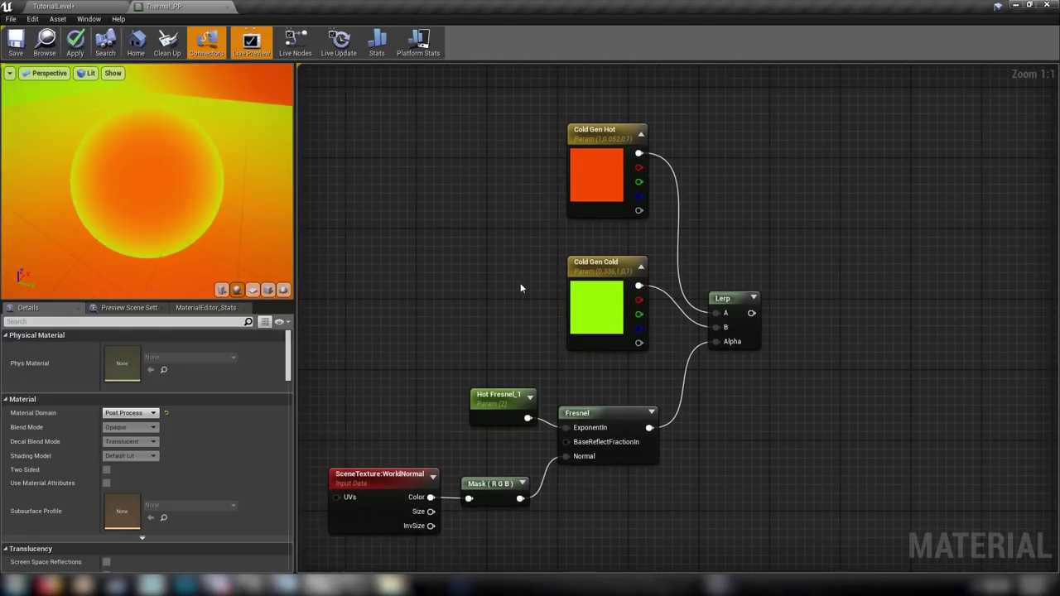
{"action": "left_click", "coordinate": [582, 286]}
{"action": "left_click", "coordinate": [152, 413]}
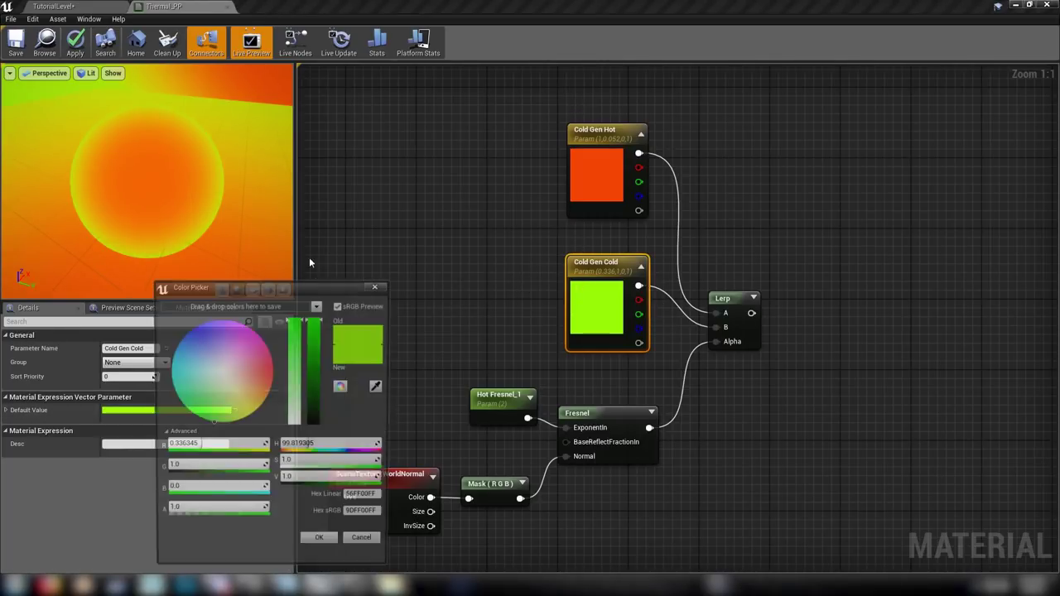
{"action": "left_click", "coordinate": [194, 326]}
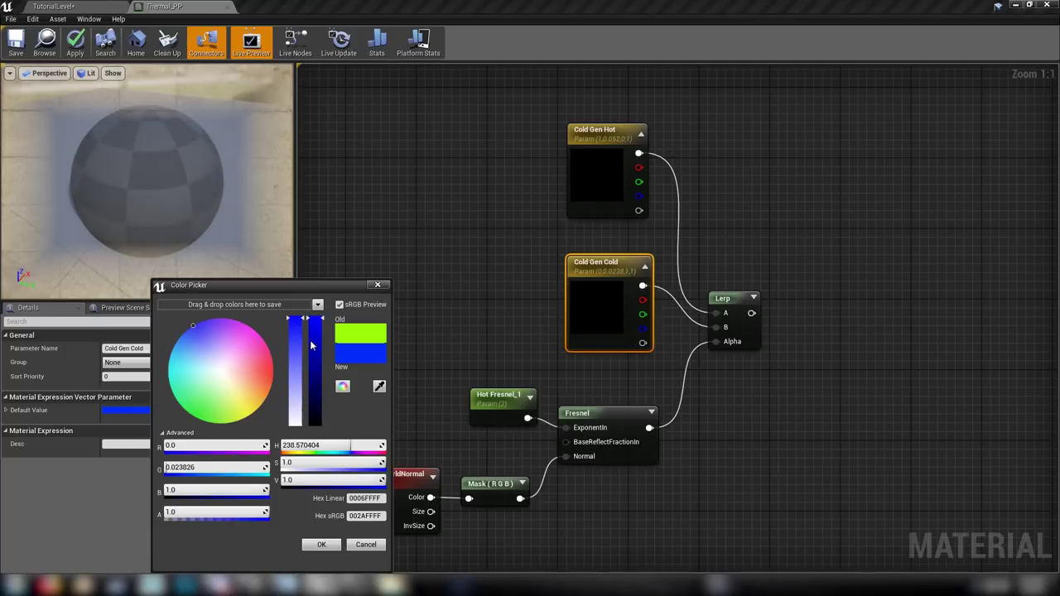
{"action": "left_click_drag", "start_coordinate": [315, 354], "coordinate": [314, 336]}
{"action": "left_click", "coordinate": [323, 544]}
Set the Cold Gen Hot default colour to a very dark blue, about R 0.0015, G 0, B 0.0885.
{"action": "left_click", "coordinate": [602, 172]}
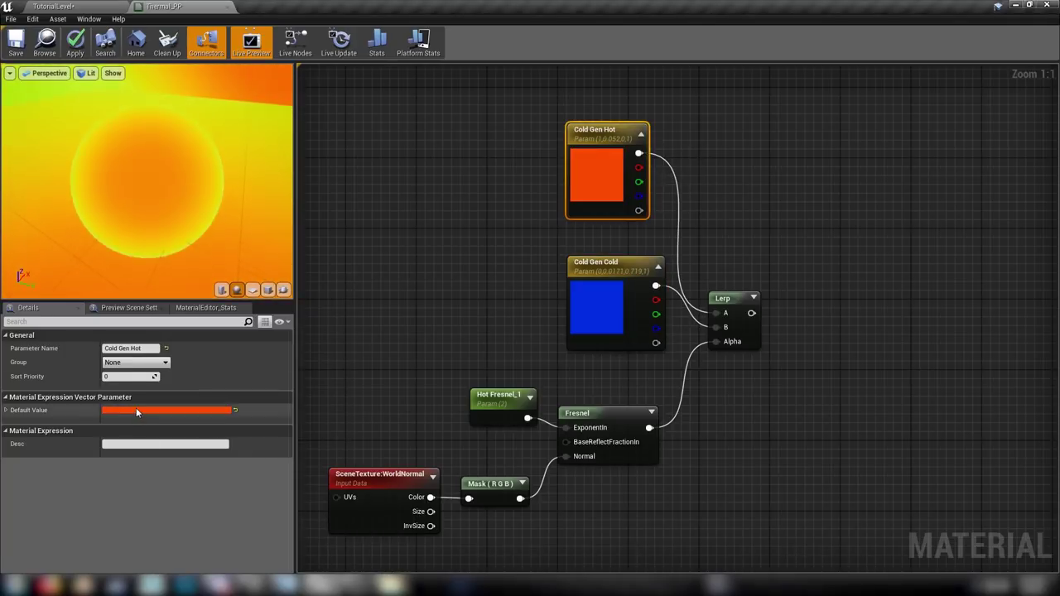
{"action": "left_click", "coordinate": [137, 411]}
{"action": "left_click_drag", "start_coordinate": [198, 334], "coordinate": [179, 321]}
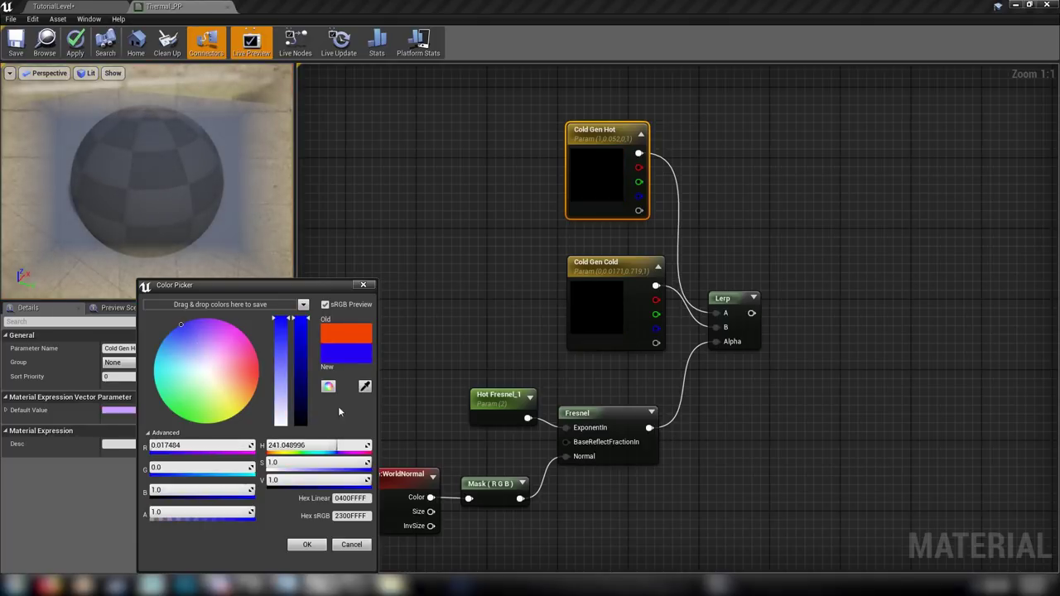
{"action": "left_click_drag", "start_coordinate": [301, 396], "coordinate": [302, 415]}
{"action": "left_click", "coordinate": [307, 545]}
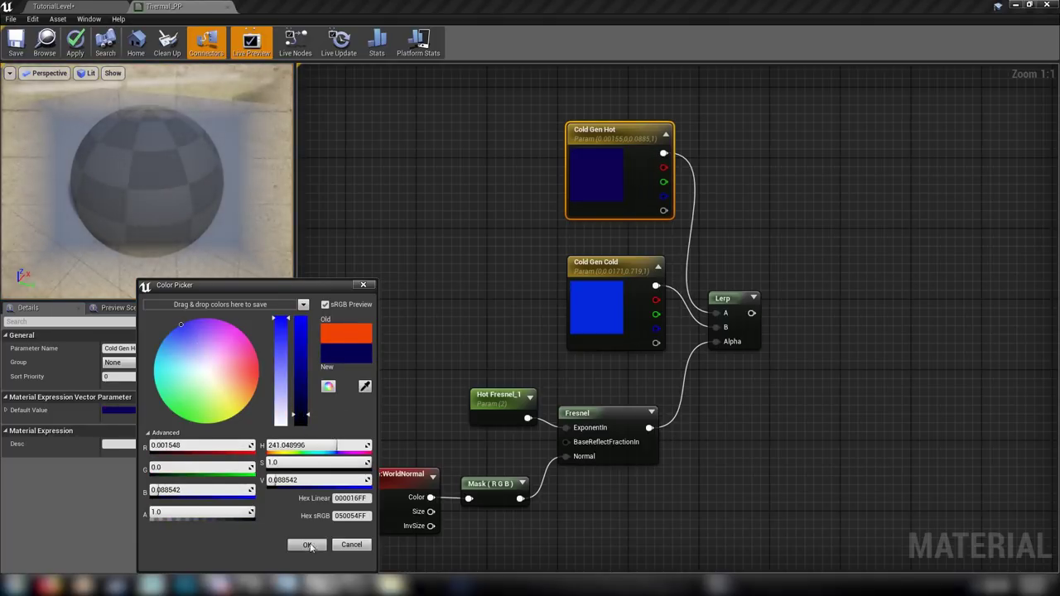
Move the two cold colour parameters together a little farther from their Lerp node.
{"action": "left_click", "coordinate": [488, 295]}
{"action": "right_click_drag", "start_coordinate": [480, 287], "coordinate": [469, 287]}
{"action": "left_click_drag", "start_coordinate": [483, 166], "coordinate": [570, 300]}
{"action": "left_click_drag", "start_coordinate": [601, 309], "coordinate": [557, 316]}
{"action": "left_click", "coordinate": [771, 429]}
Add an If node between the hot Lerp and the material output, below their connection.
{"action": "right_click_drag", "start_coordinate": [909, 272], "coordinate": [650, 460]}
{"action": "right_click_drag", "start_coordinate": [569, 260], "coordinate": [846, 159]}
{"action": "right_click_drag", "start_coordinate": [678, 147], "coordinate": [672, 553]}
{"action": "right_click_drag", "start_coordinate": [712, 494], "coordinate": [677, 203]}
{"action": "right_click_drag", "start_coordinate": [639, 363], "coordinate": [448, 595]}
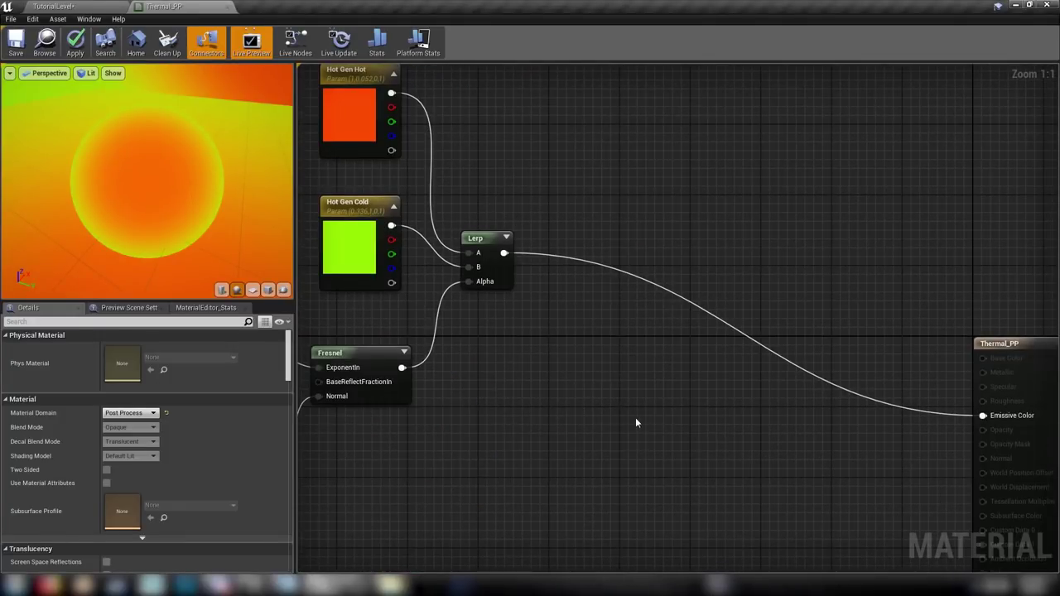
{"action": "right_click", "coordinate": [627, 385]}
{"action": "type", "text": "if"}
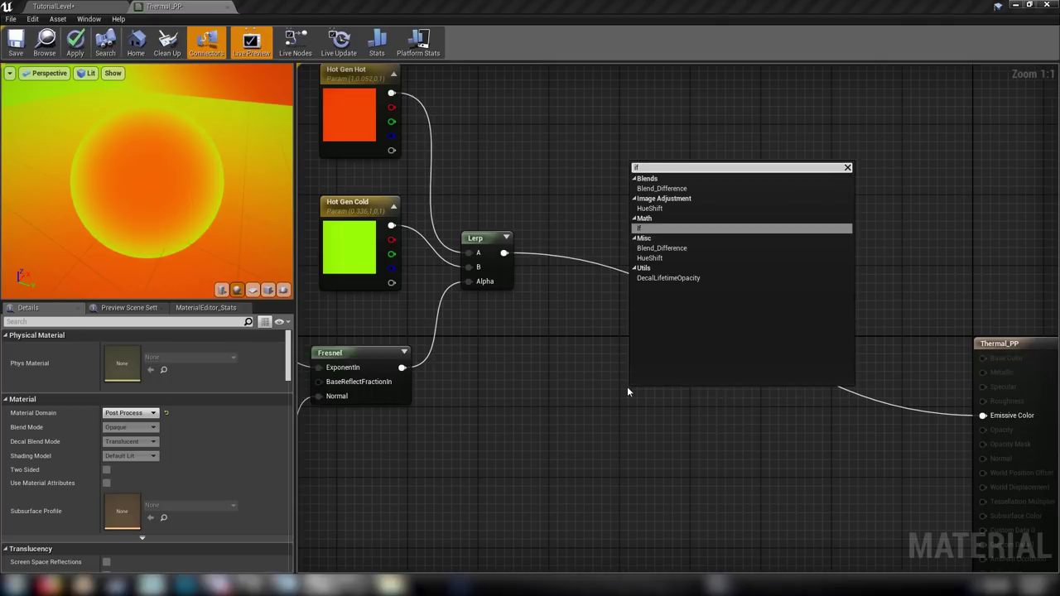
{"action": "key", "text": "Return"}
{"action": "left_click_drag", "start_coordinate": [641, 391], "coordinate": [677, 377]}
{"action": "left_click", "coordinate": [541, 423]}
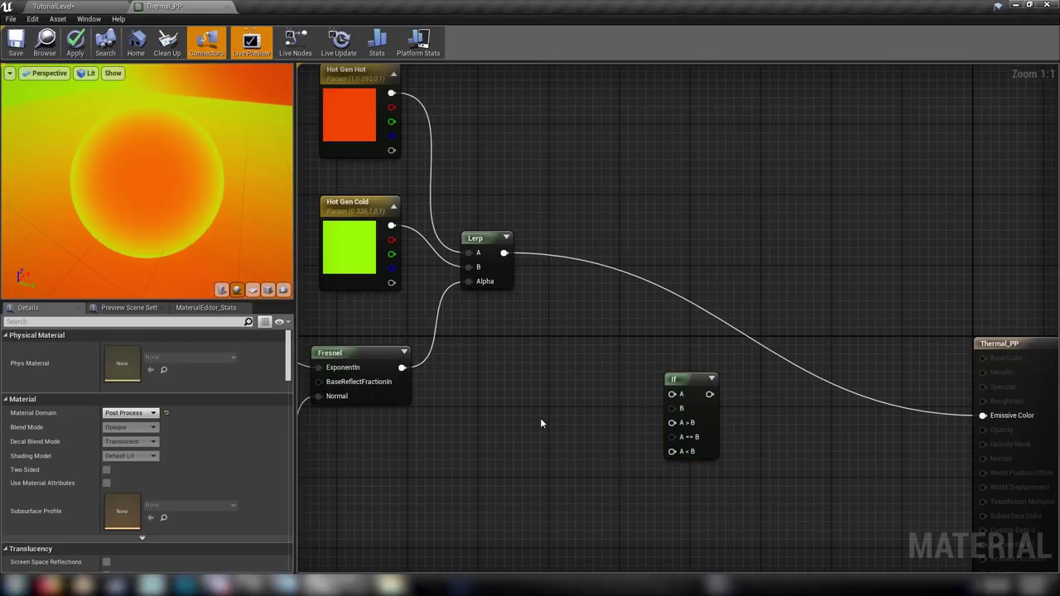
Duplicate the WorldNormal scene texture node beside the If node and set its Scene Texture Id to SceneDepth.
{"action": "right_click_drag", "start_coordinate": [435, 460], "coordinate": [748, 308]}
{"action": "left_click_drag", "start_coordinate": [390, 204], "coordinate": [442, 343]}
{"action": "right_click_drag", "start_coordinate": [734, 355], "coordinate": [490, 380]}
{"action": "key", "text": "ctrl+v"}
{"action": "left_click_drag", "start_coordinate": [652, 282], "coordinate": [556, 336]}
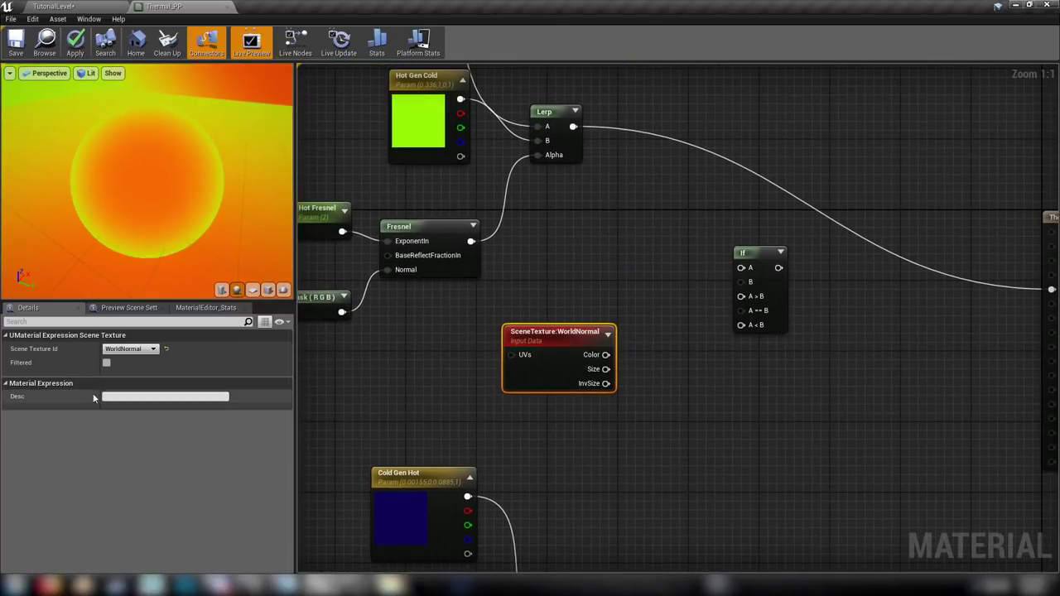
{"action": "left_click", "coordinate": [130, 349]}
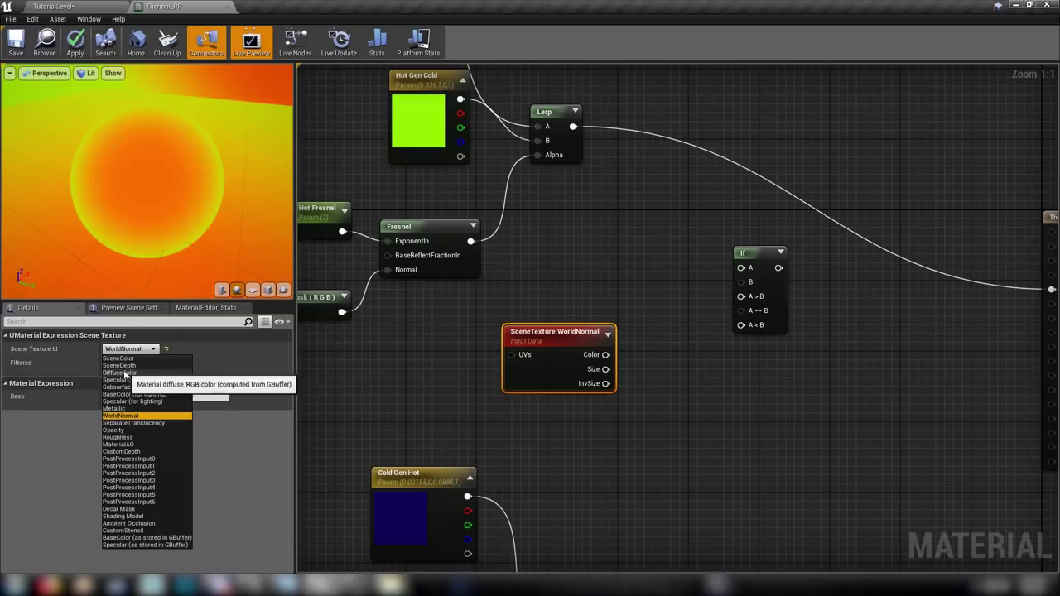
{"action": "left_click", "coordinate": [125, 366]}
{"action": "left_click_drag", "start_coordinate": [553, 342], "coordinate": [598, 229]}
Duplicate the SceneDepth node, set the copy to CustomDepth, and arrange both scene textures in front of the If node.
{"action": "key", "text": "ctrl+c"}
{"action": "key", "text": "ctrl+v"}
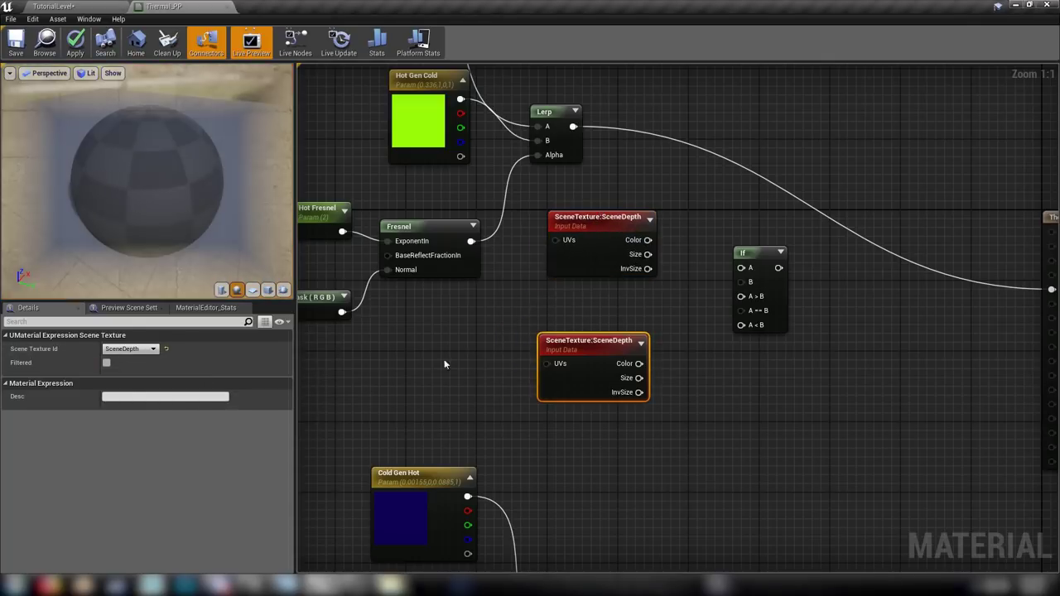
{"action": "left_click", "coordinate": [130, 349]}
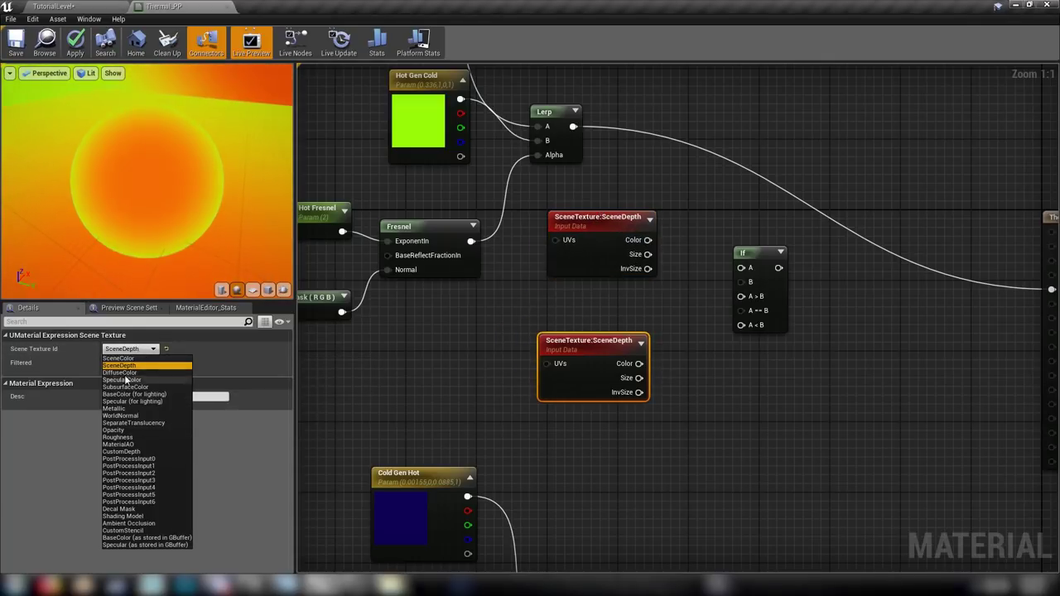
{"action": "left_click", "coordinate": [127, 451]}
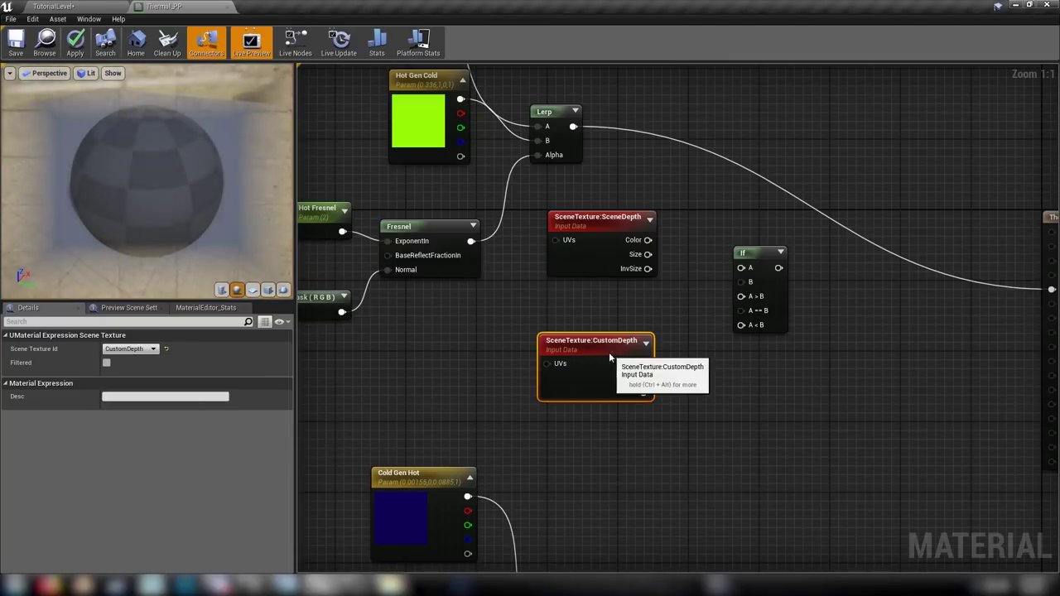
{"action": "left_click_drag", "start_coordinate": [609, 353], "coordinate": [609, 335]}
{"action": "left_click_drag", "start_coordinate": [763, 262], "coordinate": [781, 261]}
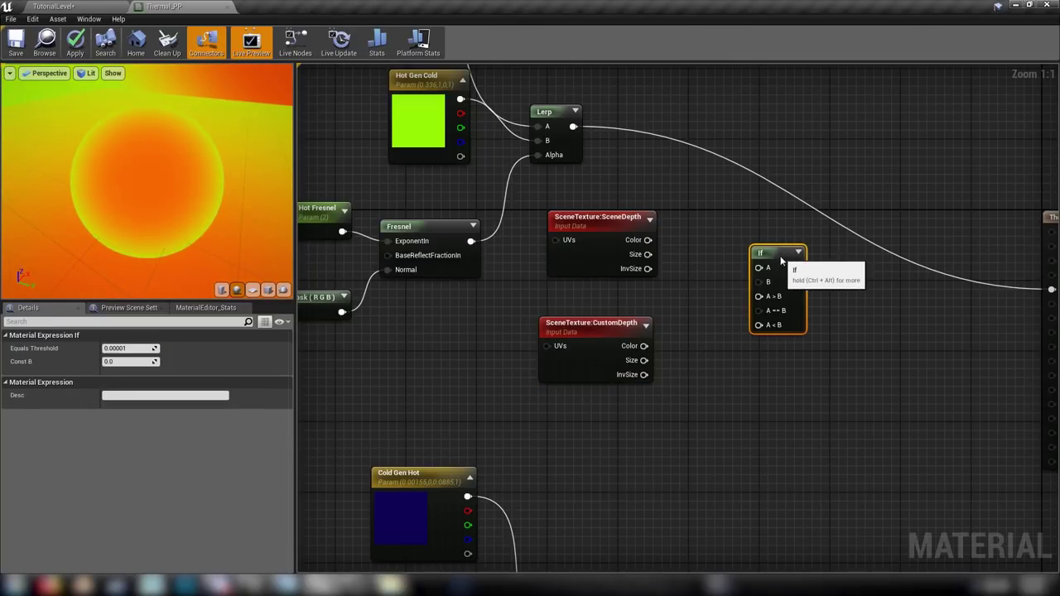
{"action": "left_click_drag", "start_coordinate": [527, 244], "coordinate": [569, 353]}
{"action": "left_click", "coordinate": [609, 315]}
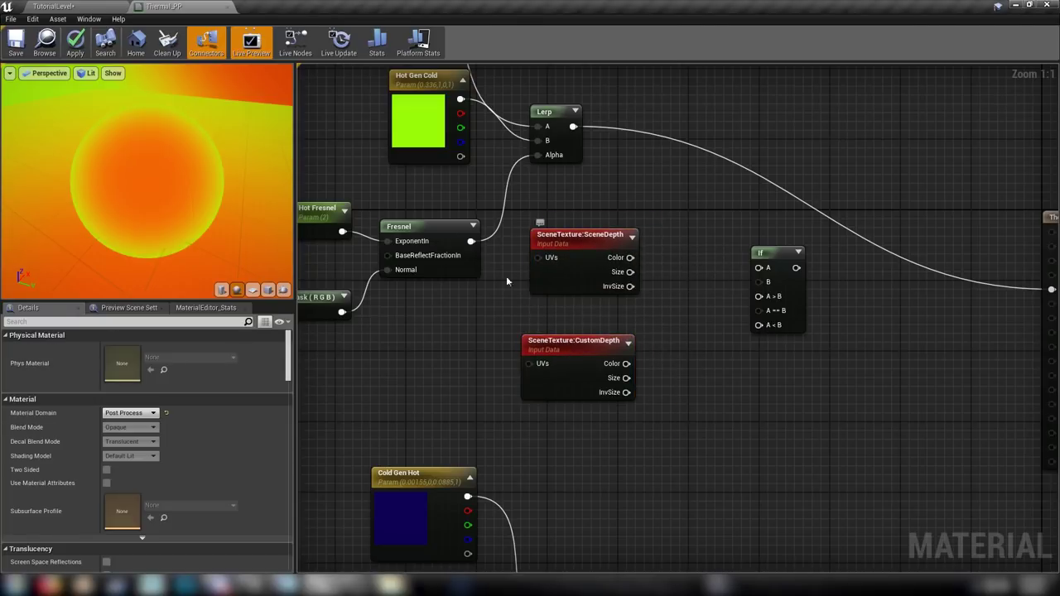
Duplicate the RGB mask, limit the copy to the green channel, and route SceneDepth's Color through it into the If node's A.
{"action": "left_click", "coordinate": [313, 299]}
{"action": "key", "text": "ctrl+c"}
{"action": "key", "text": "ctrl+v"}
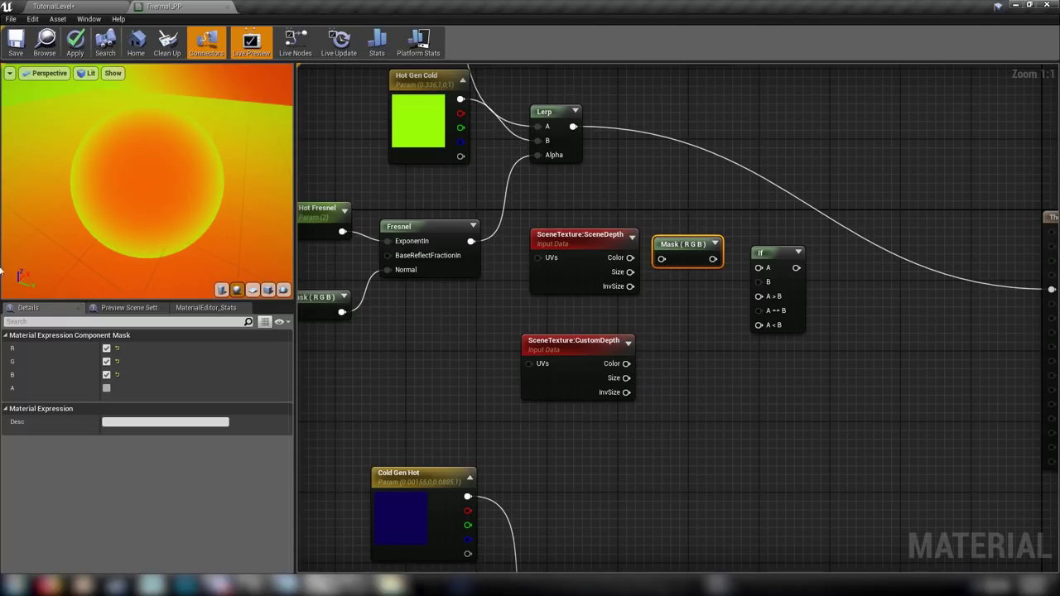
{"action": "left_click", "coordinate": [106, 348]}
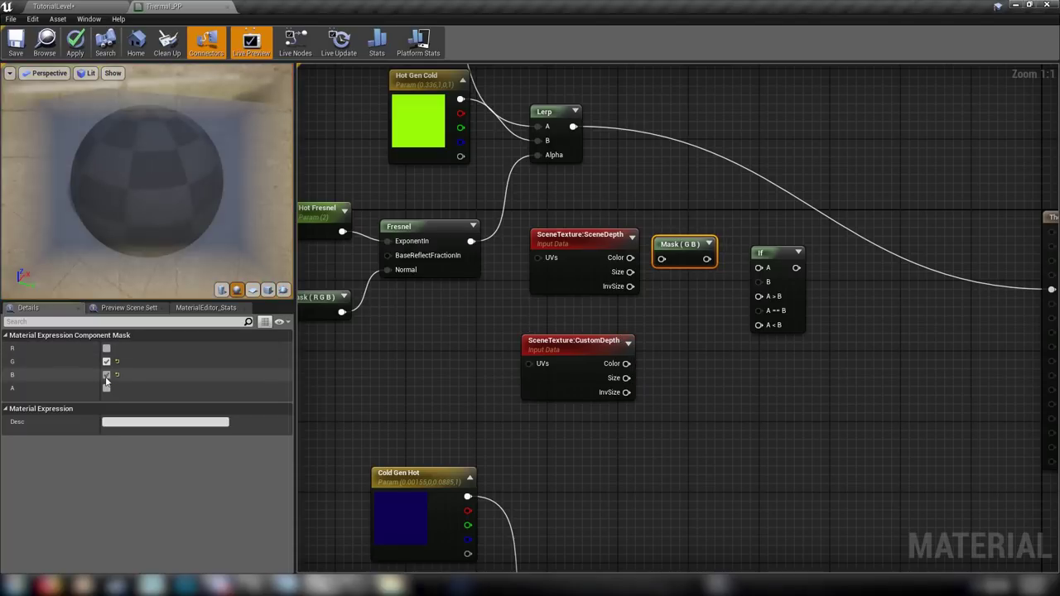
{"action": "left_click", "coordinate": [106, 375]}
{"action": "left_click_drag", "start_coordinate": [664, 261], "coordinate": [661, 259]}
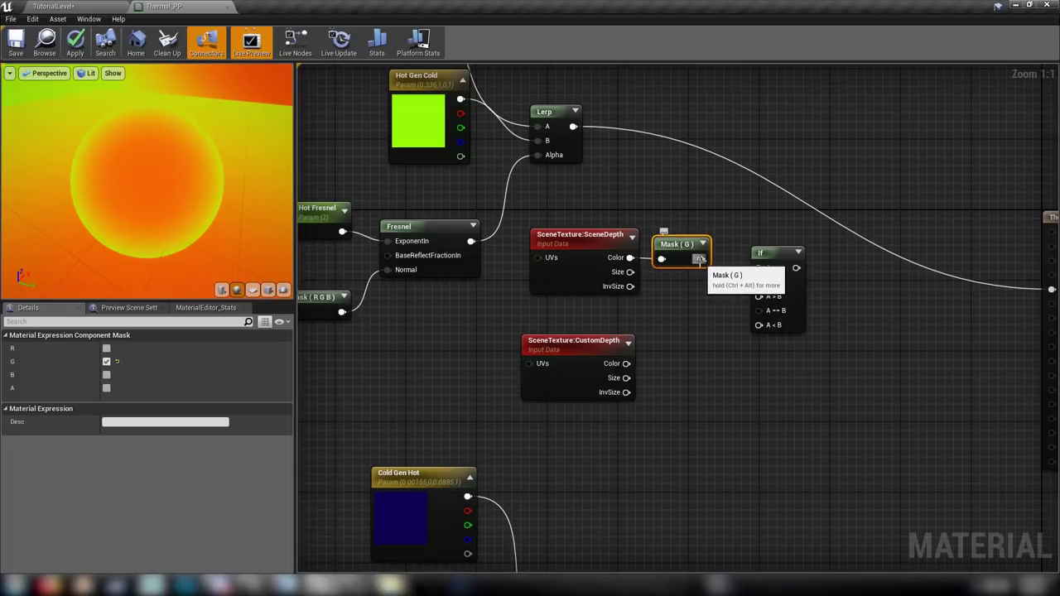
{"action": "left_click_drag", "start_coordinate": [701, 259], "coordinate": [759, 268]}
Route CustomDepth's Color through a copy of the green mask into the If node's B, and tidy the node spacing.
{"action": "left_click_drag", "start_coordinate": [561, 356], "coordinate": [559, 329]}
{"action": "left_click", "coordinate": [685, 247]}
{"action": "key", "text": "ctrl+c"}
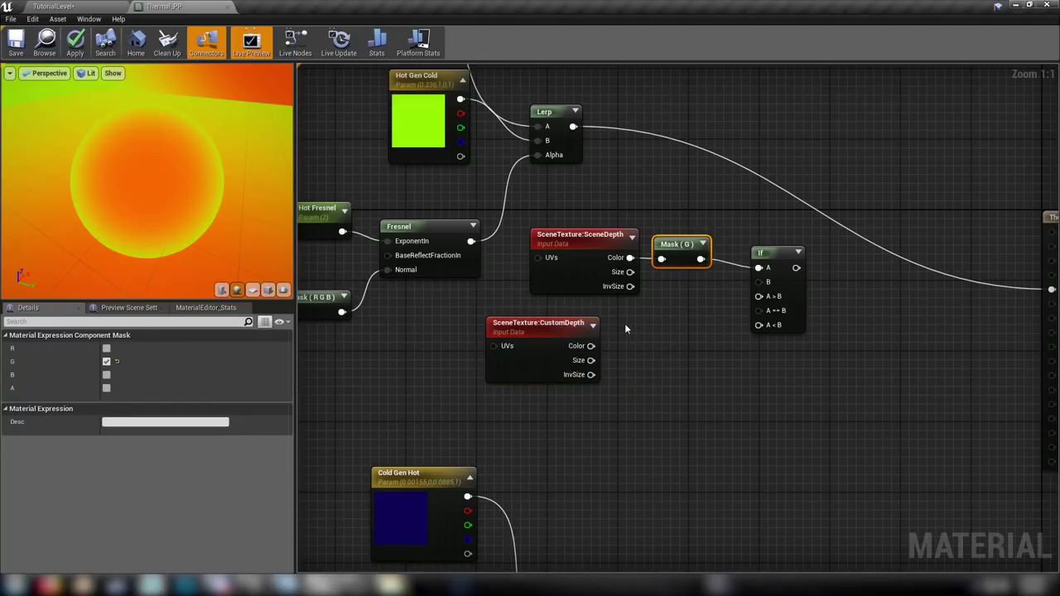
{"action": "key", "text": "ctrl+v"}
{"action": "left_click_drag", "start_coordinate": [591, 346], "coordinate": [761, 285]}
{"action": "left_click", "coordinate": [560, 318]}
{"action": "left_click_drag", "start_coordinate": [653, 319], "coordinate": [689, 311], "text": "ctrl"}
{"action": "left_click", "coordinate": [698, 307]}
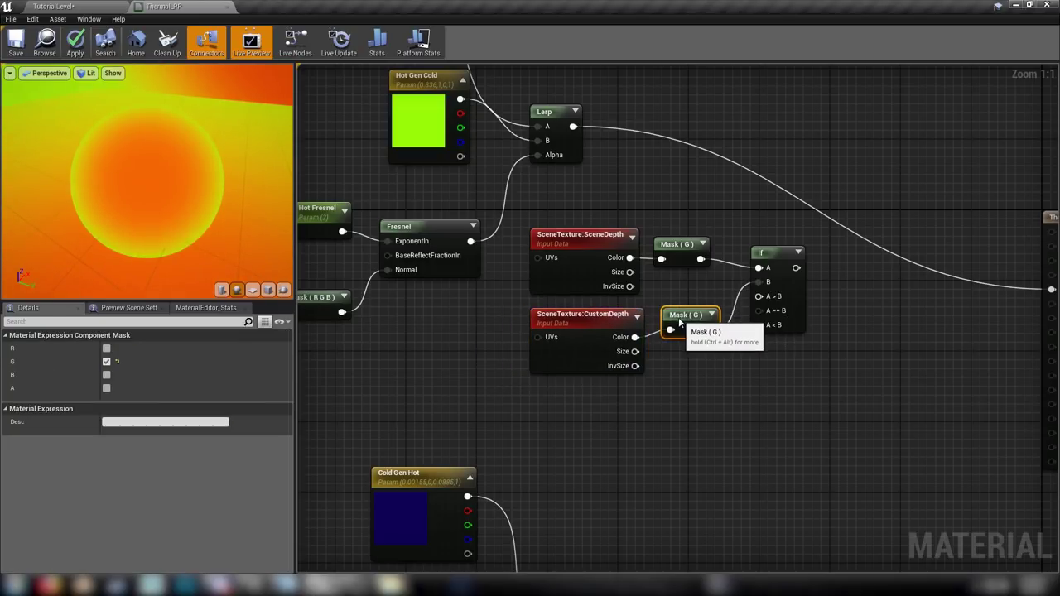
{"action": "left_click_drag", "start_coordinate": [768, 261], "coordinate": [804, 260]}
{"action": "left_click", "coordinate": [715, 431]}
Connect the hot Lerp to the If node's A > B input and the cold Lerp to its A < B input.
{"action": "right_click_drag", "start_coordinate": [607, 91], "coordinate": [569, 146]}
{"action": "left_click_drag", "start_coordinate": [493, 167], "coordinate": [715, 336]}
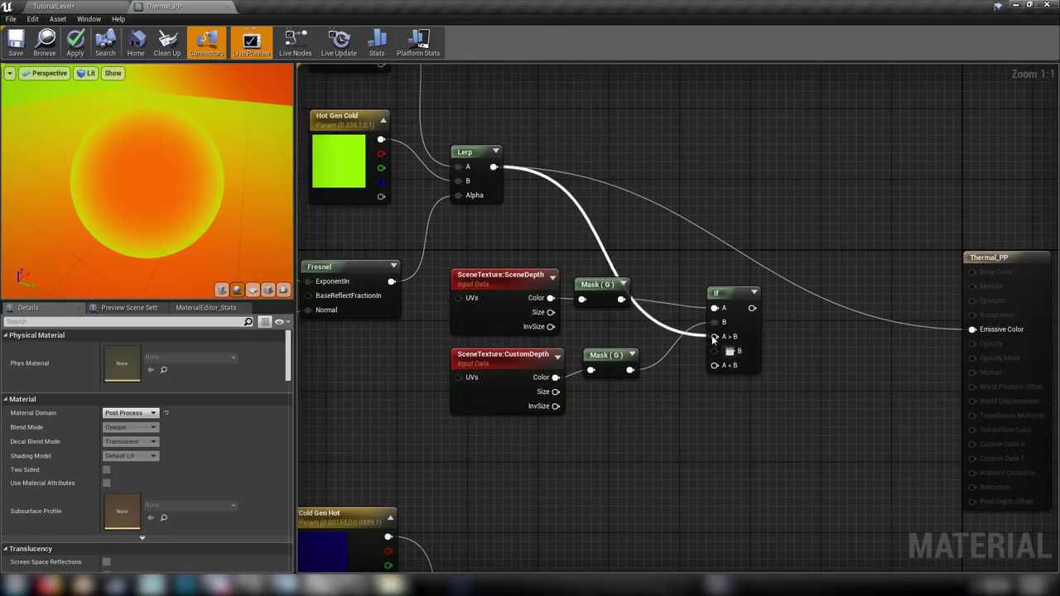
{"action": "right_click_drag", "start_coordinate": [633, 466], "coordinate": [563, 391]}
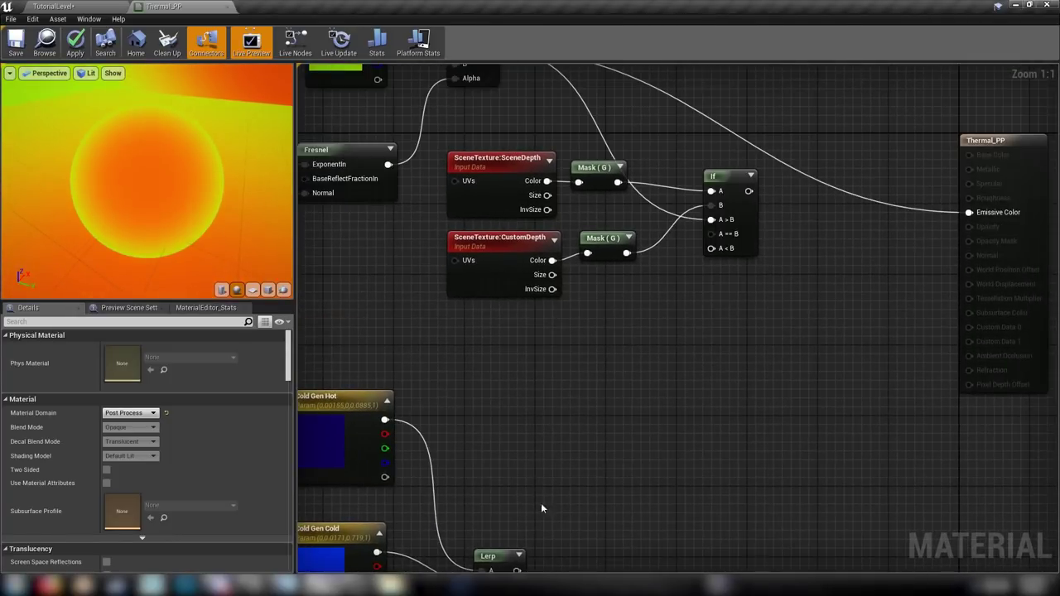
{"action": "left_click_drag", "start_coordinate": [517, 572], "coordinate": [714, 233]}
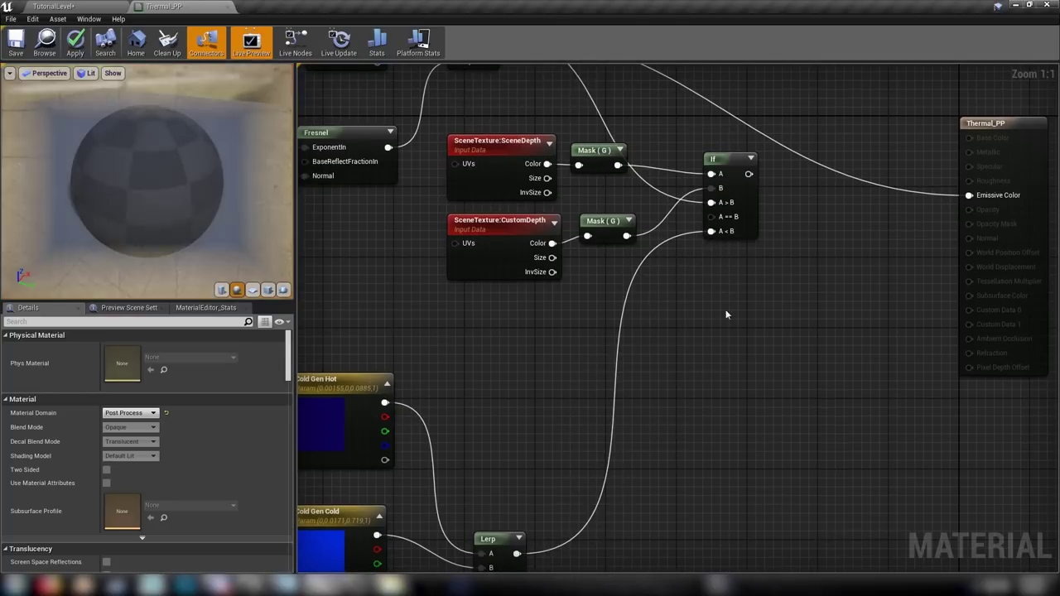
Feed the If node's output into the material's Emissive Color, replacing the direct hot Lerp connection.
{"action": "right_click_drag", "start_coordinate": [816, 240], "coordinate": [742, 392]}
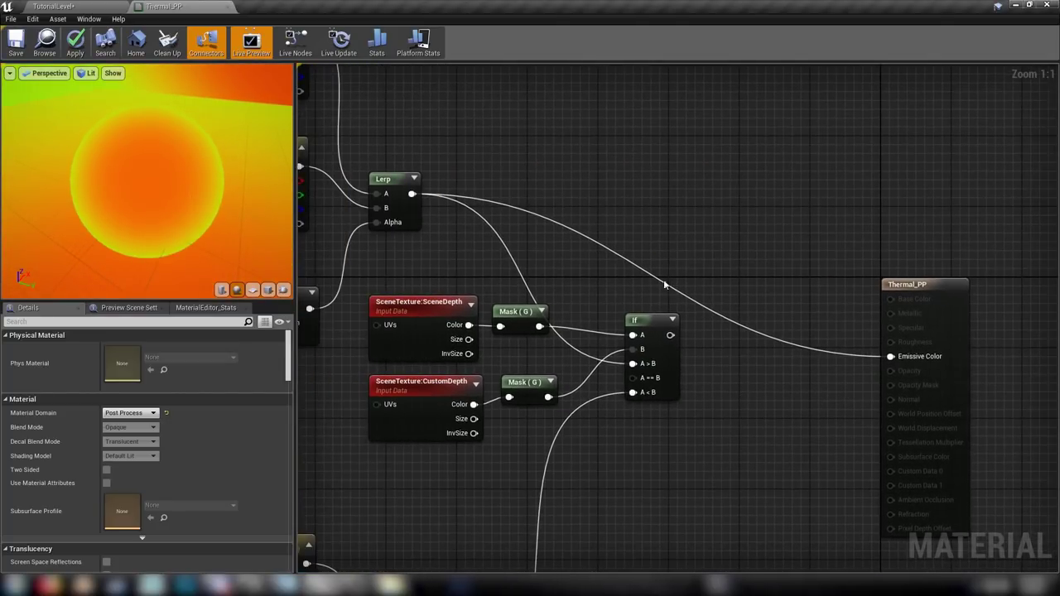
{"action": "left_click_drag", "start_coordinate": [667, 335], "coordinate": [891, 356]}
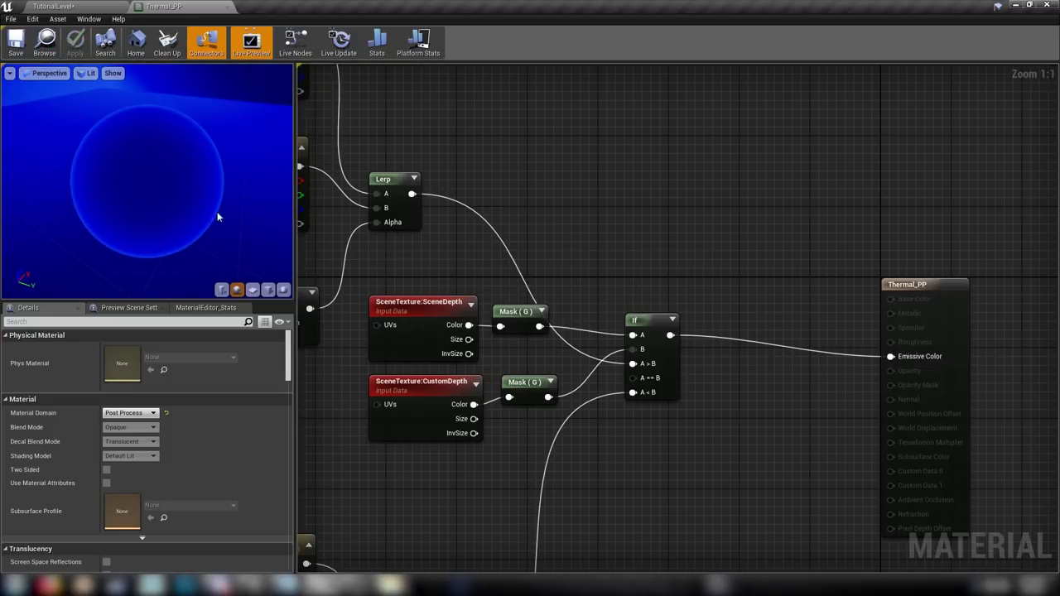
In the TutorialLevel viewport, select the ThirdPersonIdle character and enable its Render CustomDepth Pass option.
{"action": "right_click_drag", "start_coordinate": [398, 270], "coordinate": [732, 72]}
{"action": "right_click_drag", "start_coordinate": [741, 427], "coordinate": [754, 383]}
{"action": "left_click", "coordinate": [58, 6]}
{"action": "mouse_move", "coordinate": [354, 223]}
{"action": "right_mouse_down"}
{"action": "mouse_move", "coordinate": [358, 236]}
{"action": "mouse_move", "coordinate": [354, 223]}
{"action": "right_mouse_up"}
{"action": "key", "text": "s"}
{"action": "key", "text": "w"}
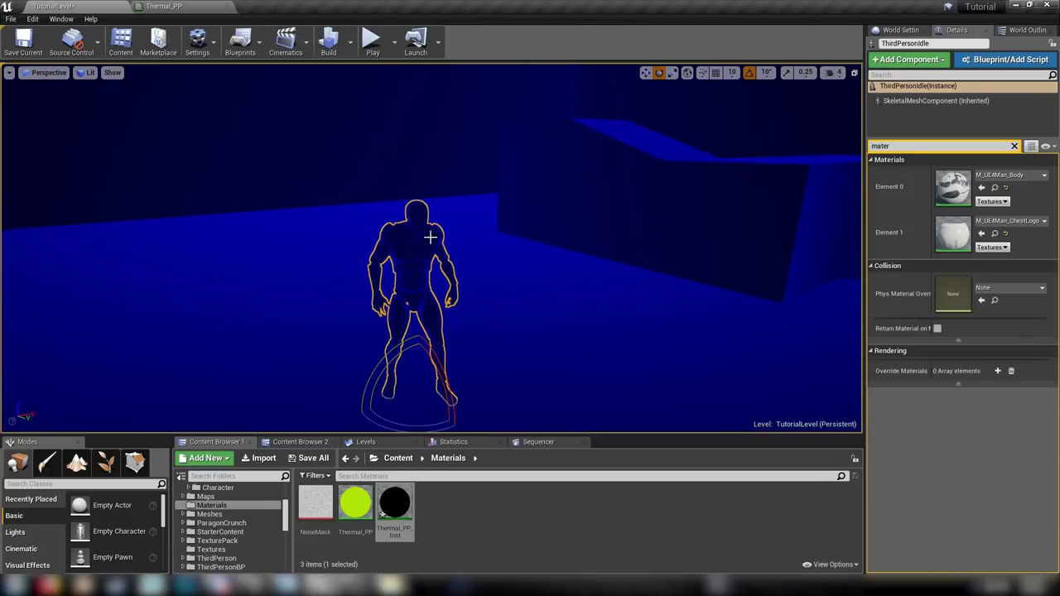
{"action": "key", "text": "Escape"}
{"action": "left_click", "coordinate": [420, 246]}
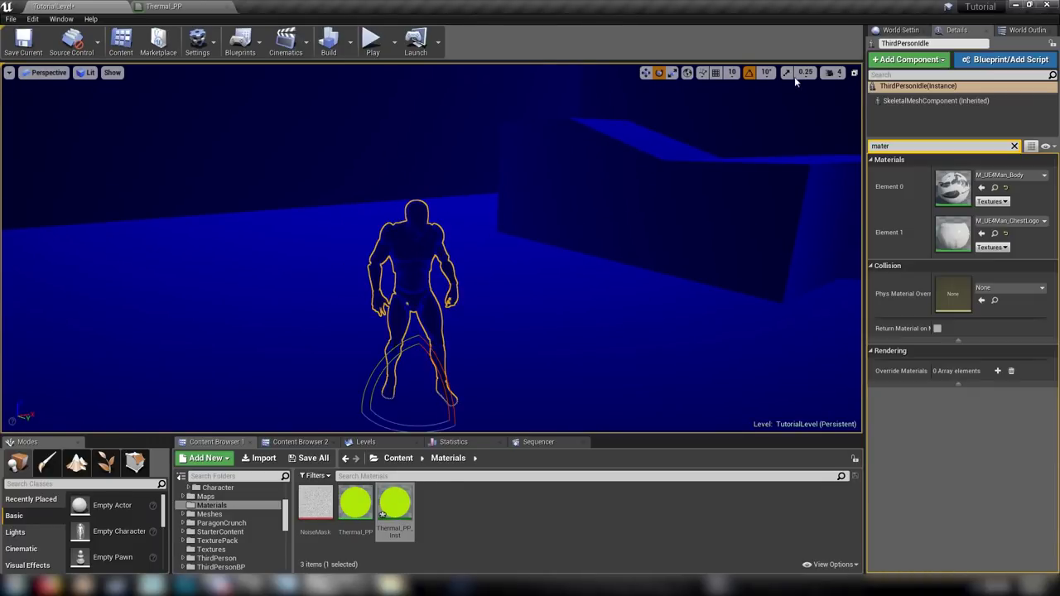
{"action": "type", "text": "cust"}
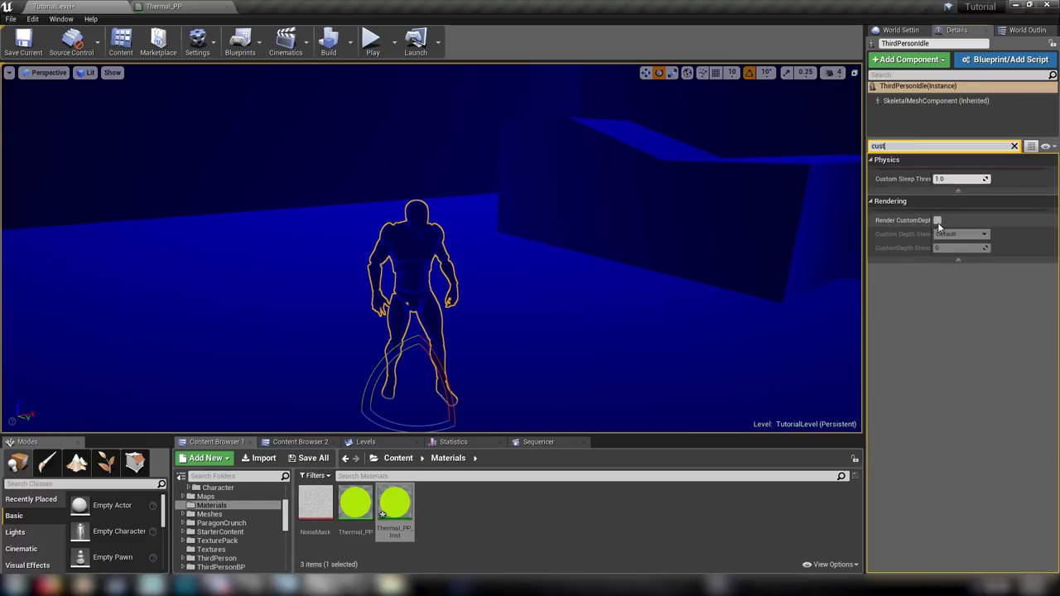
{"action": "left_click", "coordinate": [937, 221]}
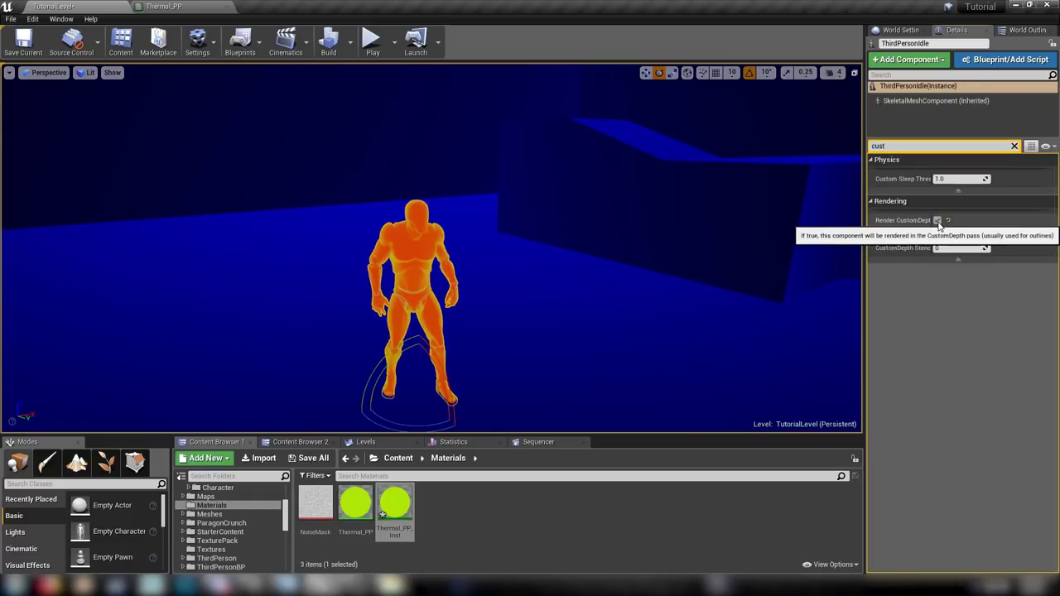
Examine the character's thermal colouring against the cold surroundings in the level from several angles and distances.
{"action": "key", "text": "Escape"}
{"action": "right_click_drag", "start_coordinate": [587, 284], "coordinate": [542, 294]}
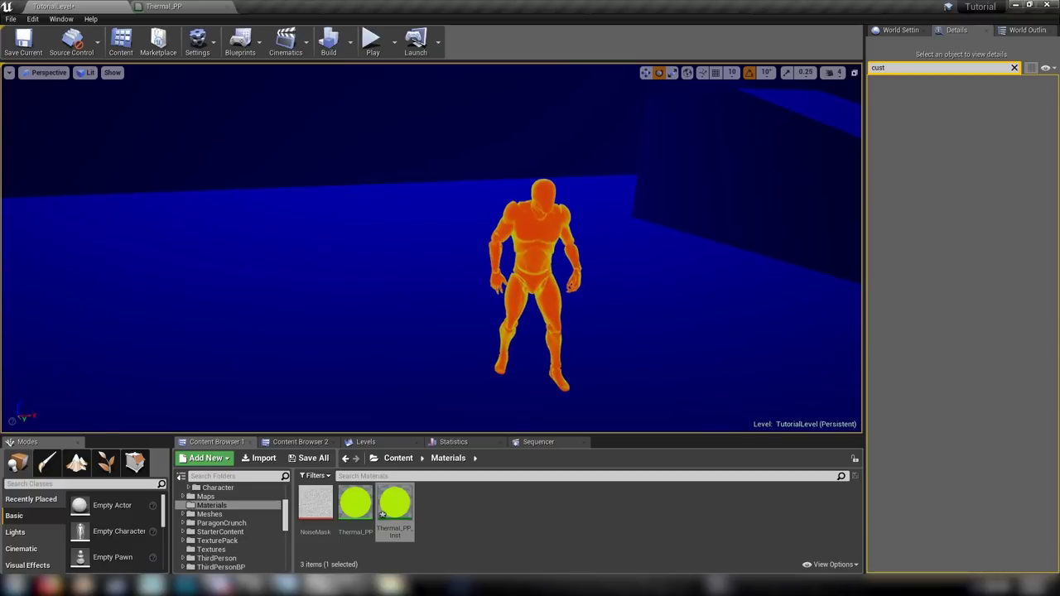
{"action": "left_click", "coordinate": [552, 245]}
{"action": "key", "text": "f"}
{"action": "left_click_drag", "start_coordinate": [582, 227], "coordinate": [518, 227], "text": "alt"}
{"action": "key", "text": "s"}
{"action": "right_click_drag", "start_coordinate": [585, 227], "coordinate": [347, 198]}
{"action": "key", "text": "w"}
{"action": "right_click_drag", "start_coordinate": [523, 180], "coordinate": [633, 215]}
In the Thermal_PP graph, move all nodes except the material output farther away from it to make room.
{"action": "left_click", "coordinate": [191, 5]}
{"action": "right_click_drag", "start_coordinate": [773, 292], "coordinate": [674, 331]}
{"action": "scroll", "coordinate": [678, 415], "scroll_direction": "down", "scroll_amount": 6}
{"action": "left_click_drag", "start_coordinate": [578, 152], "coordinate": [757, 440]}
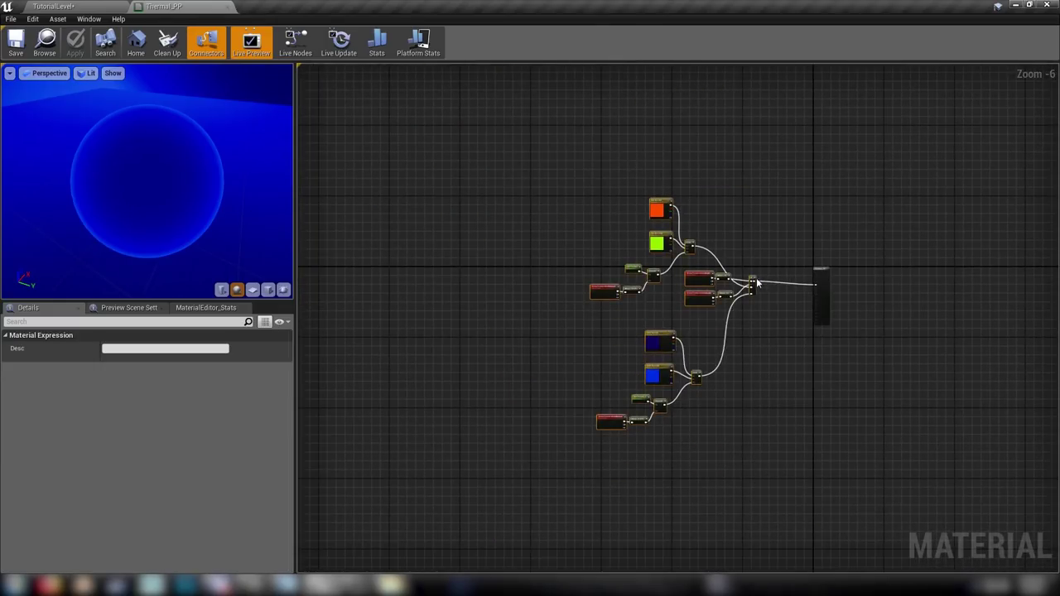
{"action": "left_click_drag", "start_coordinate": [753, 284], "coordinate": [662, 286]}
{"action": "scroll", "coordinate": [795, 321], "scroll_direction": "up", "scroll_amount": 5}
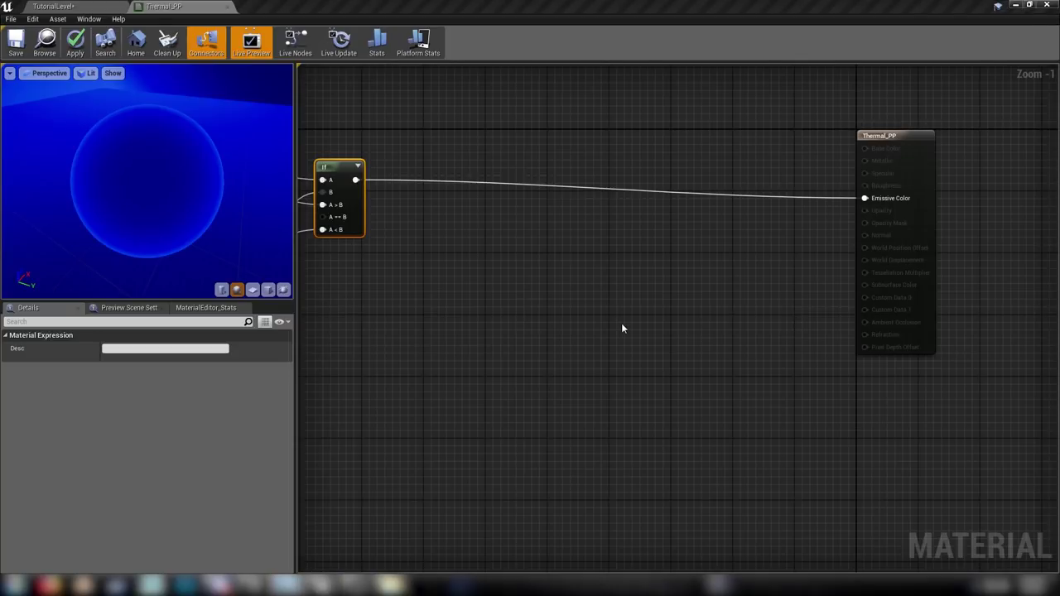
{"action": "right_click_drag", "start_coordinate": [604, 332], "coordinate": [738, 331]}
{"action": "left_click", "coordinate": [639, 318]}
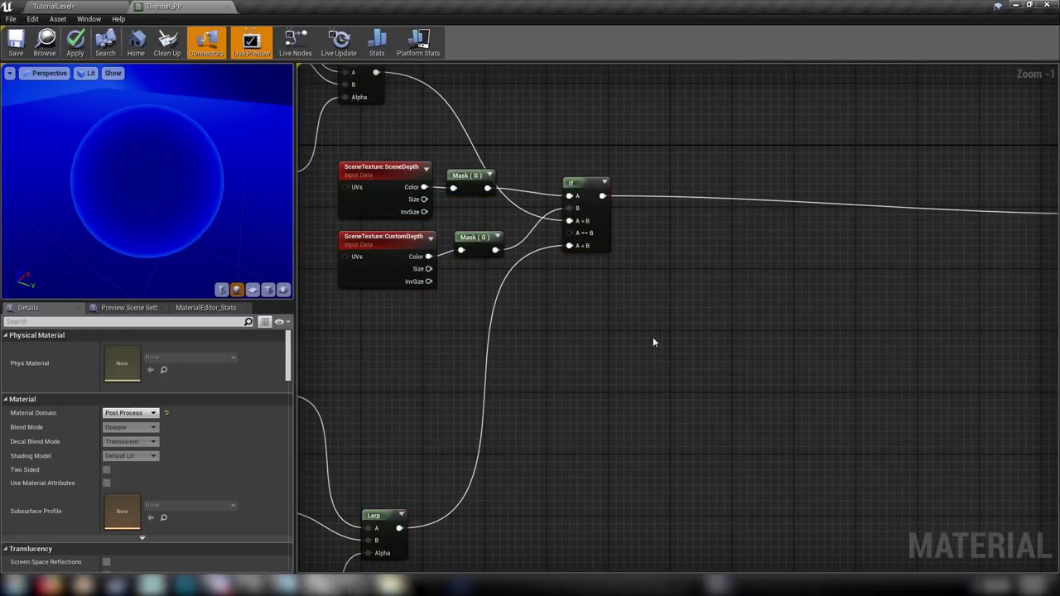
Duplicate the CustomDepth scene texture node between the If node and the output, and switch the copy to SceneDepth.
{"action": "right_click_drag", "start_coordinate": [585, 350], "coordinate": [709, 433]}
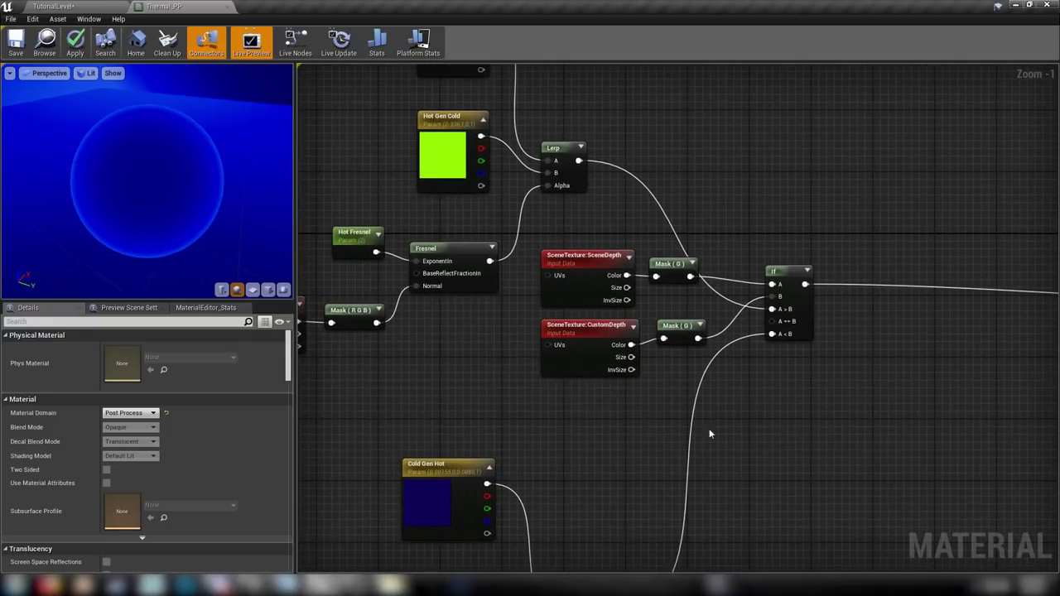
{"action": "left_click", "coordinate": [584, 363]}
{"action": "key", "text": "ctrl+c"}
{"action": "right_click_drag", "start_coordinate": [832, 415], "coordinate": [559, 431]}
{"action": "key", "text": "ctrl+v"}
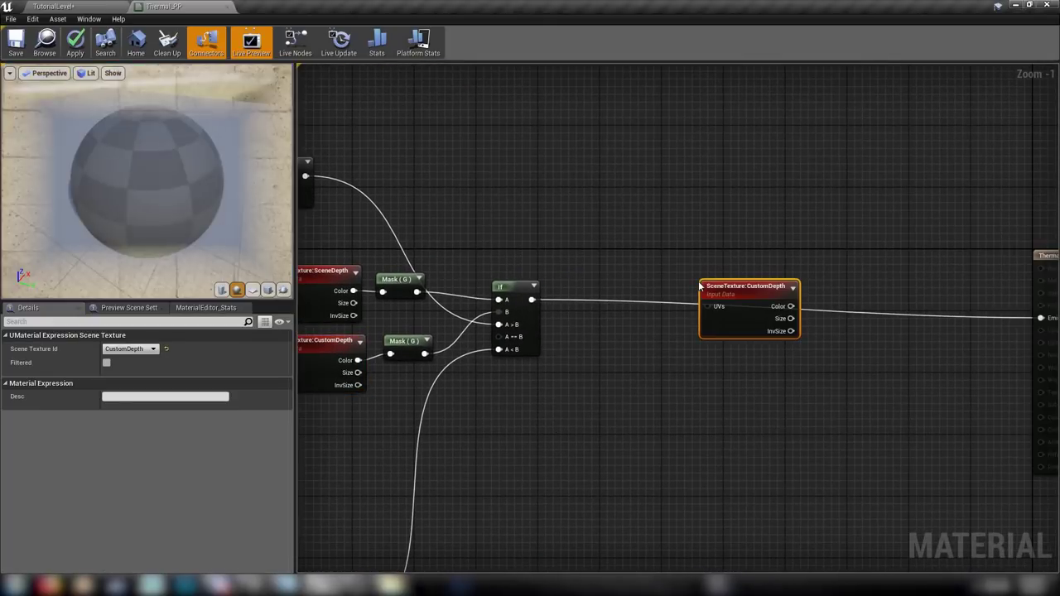
{"action": "right_click_drag", "start_coordinate": [618, 345], "coordinate": [521, 337]}
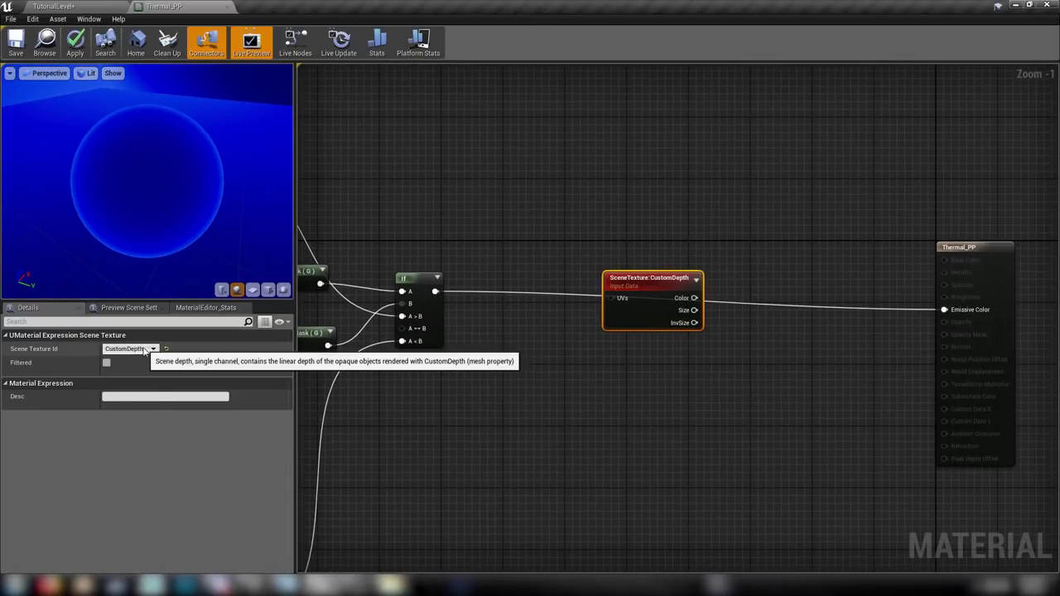
{"action": "left_click", "coordinate": [157, 351]}
{"action": "left_click", "coordinate": [120, 367]}
{"action": "left_click", "coordinate": [603, 218]}
Duplicate the If node and place the copy between the new SceneDepth node and the material output.
{"action": "right_click_drag", "start_coordinate": [664, 238], "coordinate": [663, 183]}
{"action": "left_click", "coordinate": [452, 224]}
{"action": "key", "text": "ctrl+c"}
{"action": "right_click_drag", "start_coordinate": [761, 288], "coordinate": [568, 291]}
{"action": "key", "text": "ctrl+v"}
Duplicate the Cold Gen Hot colour parameter and place the copy below the new If node.
{"action": "right_click_drag", "start_coordinate": [530, 360], "coordinate": [771, 353]}
{"action": "right_click_drag", "start_coordinate": [635, 452], "coordinate": [863, 316]}
{"action": "left_click", "coordinate": [367, 288]}
{"action": "key", "text": "ctrl+c"}
{"action": "right_click_drag", "start_coordinate": [788, 261], "coordinate": [366, 396]}
{"action": "key", "text": "ctrl+v"}
{"action": "right_click_drag", "start_coordinate": [642, 298], "coordinate": [583, 315]}
{"action": "left_click_drag", "start_coordinate": [557, 313], "coordinate": [548, 345]}
Rename the copied colour parameter Sky Color and connect it to the new If node's A > B input.
{"action": "left_click", "coordinate": [142, 349]}
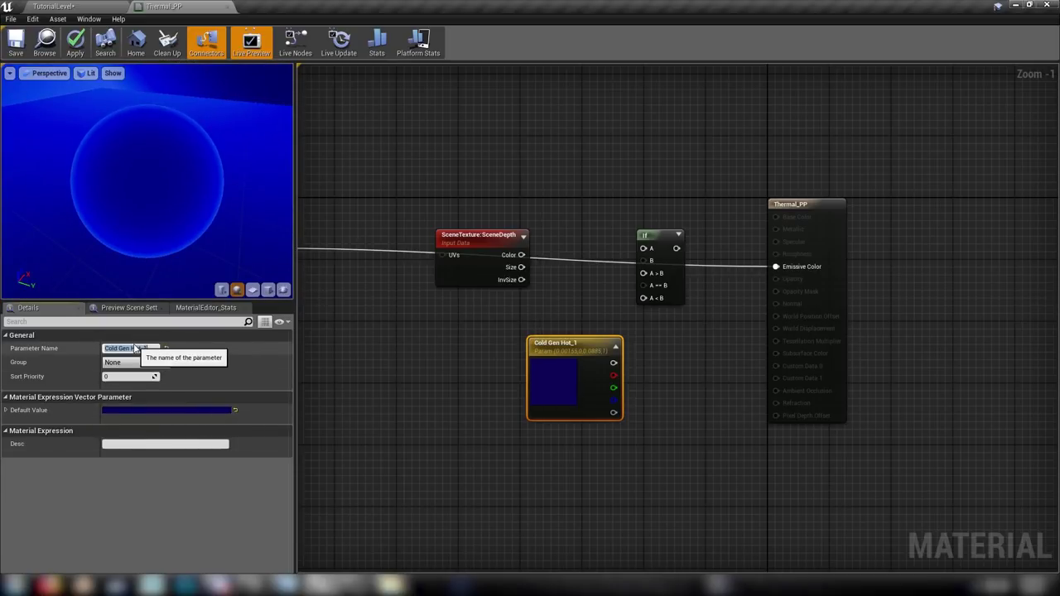
{"action": "type", "text": "Sky "}
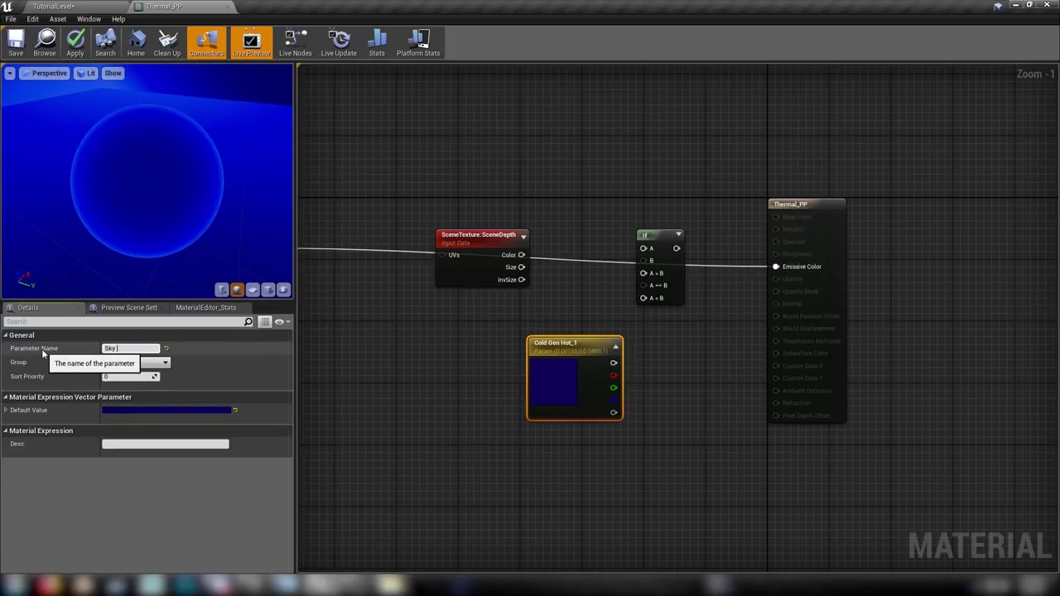
{"action": "type", "text": "Color"}
{"action": "key", "text": "Return"}
{"action": "left_click_drag", "start_coordinate": [590, 342], "coordinate": [647, 274]}
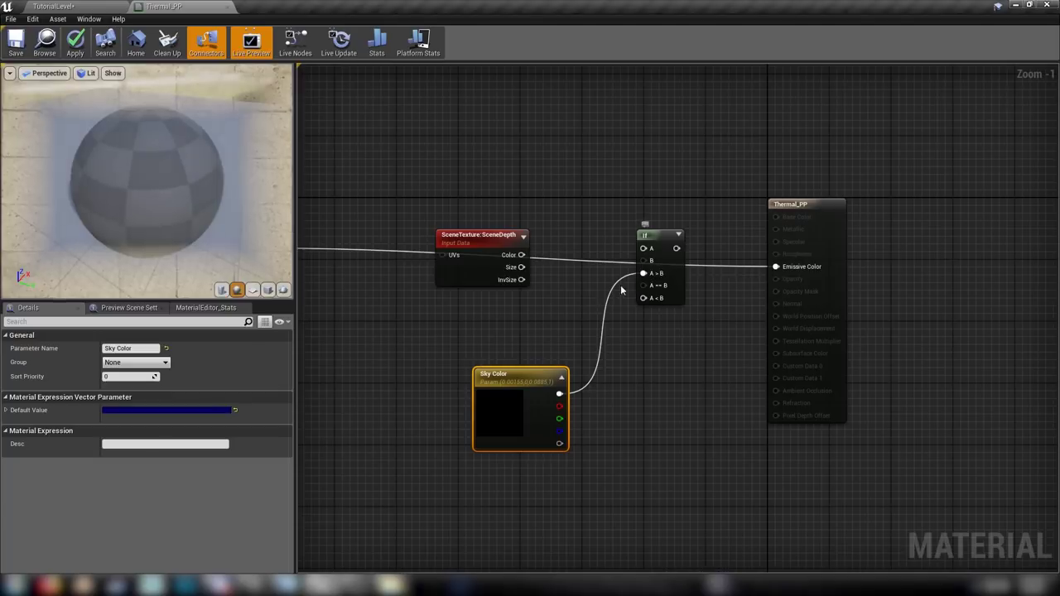
Add a constant with value 1 and connect it to the new If node's B input.
{"action": "left_click", "coordinate": [564, 299]}
{"action": "key", "text": "1"}
{"action": "left_click", "coordinate": [560, 283]}
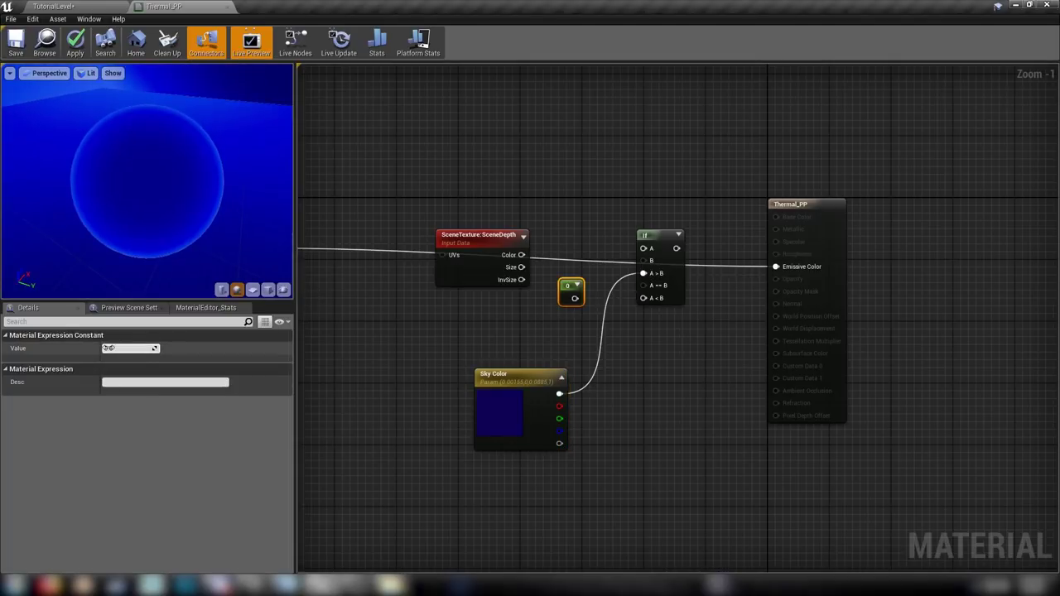
{"action": "key", "text": "Return"}
{"action": "left_click_drag", "start_coordinate": [575, 299], "coordinate": [643, 261]}
Move the new SceneDepth node aside and feed its Color output into a new Divide node's A input.
{"action": "left_click_drag", "start_coordinate": [439, 242], "coordinate": [415, 204]}
{"action": "left_click_drag", "start_coordinate": [498, 216], "coordinate": [547, 222]}
{"action": "type", "text": "divi"}
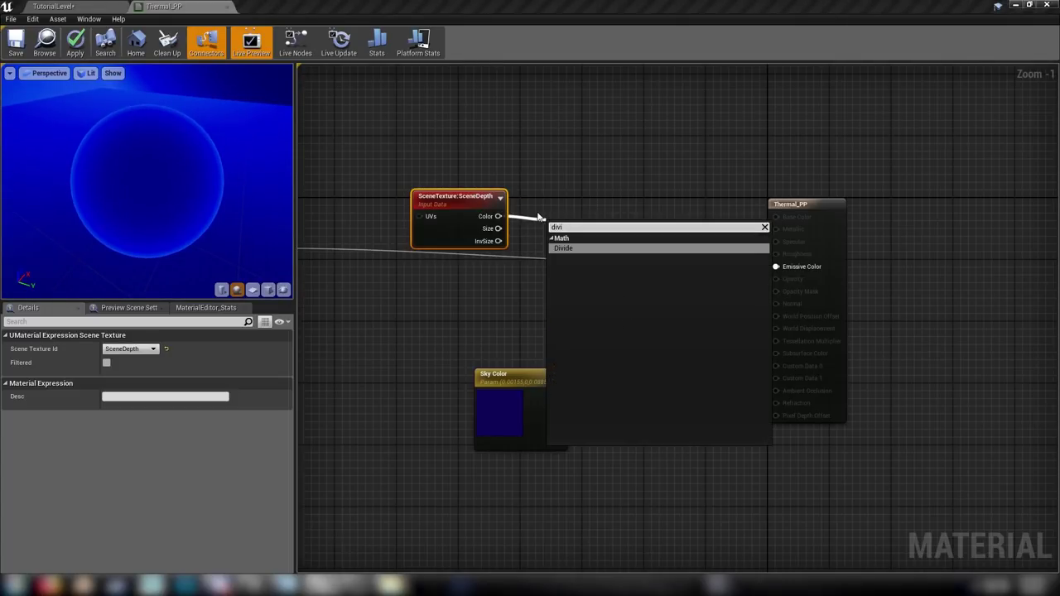
{"action": "key", "text": "Return"}
Add a scalar parameter named Sky Distance with default value 10000 and connect it to the Divide node's B input.
{"action": "left_click", "coordinate": [462, 282]}
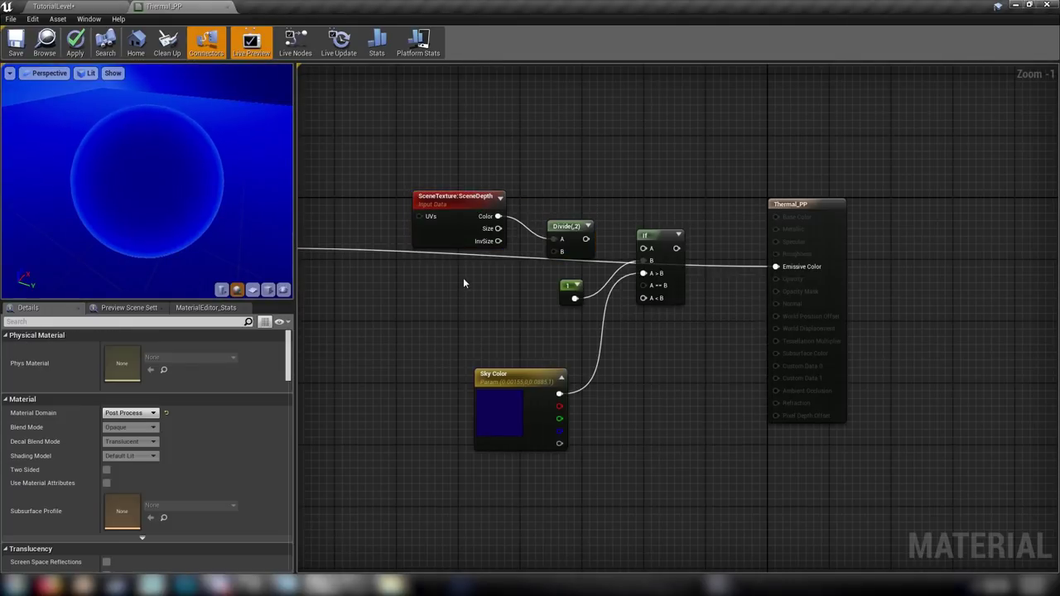
{"action": "key", "text": "s"}
{"action": "left_click", "coordinate": [463, 277]}
{"action": "type", "text": "Sky"}
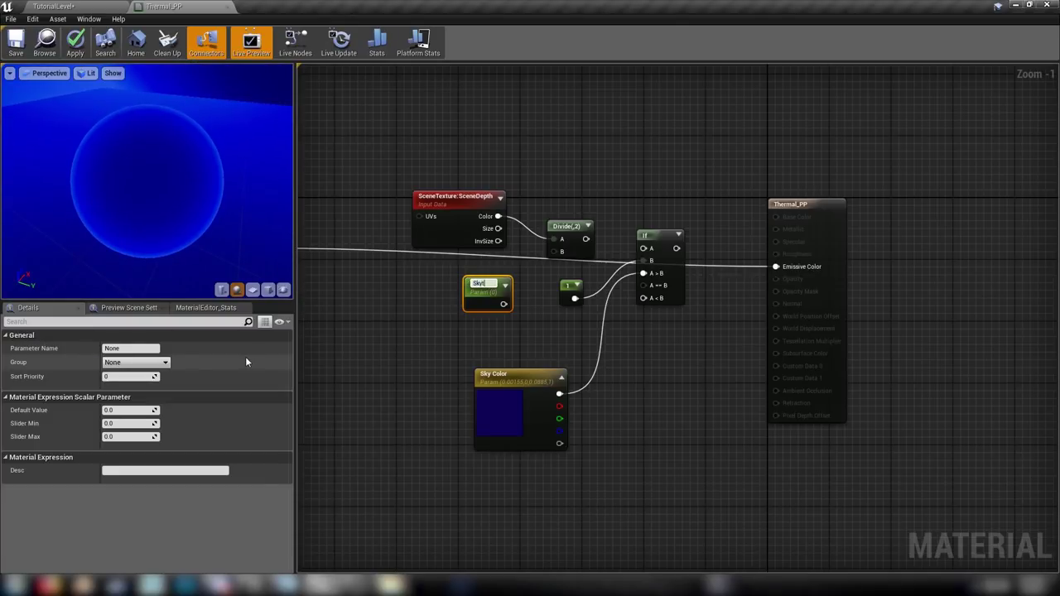
{"action": "type", "text": "t Distance"}
{"action": "key", "text": "Return"}
{"action": "left_click", "coordinate": [122, 410]}
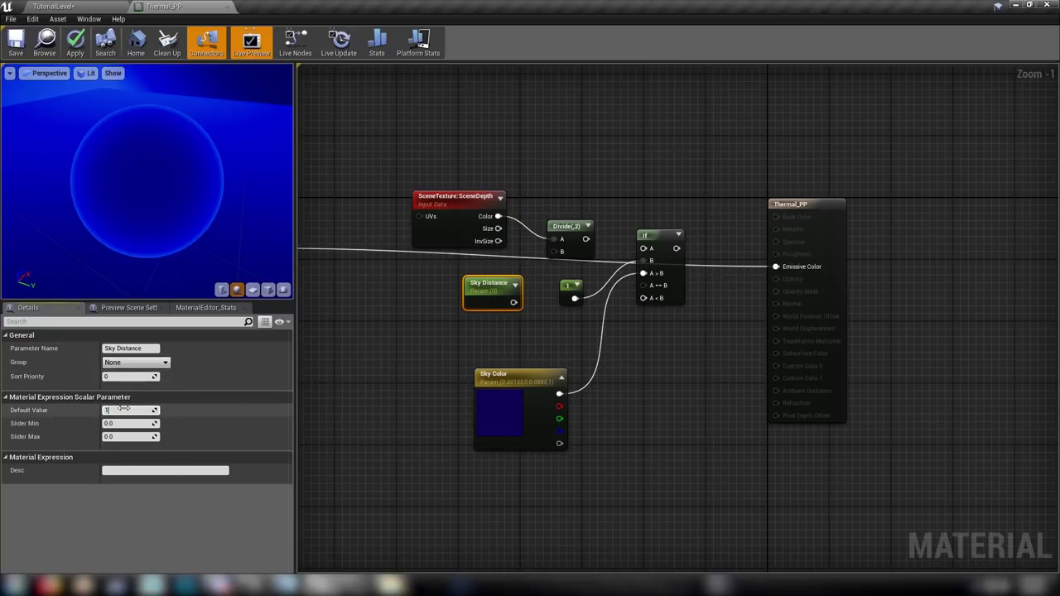
{"action": "key", "text": "Return"}
{"action": "left_click_drag", "start_coordinate": [486, 288], "coordinate": [554, 252]}
Shift the Divide group away from the new If node and route Divide through a Desaturation node into the If's A input.
{"action": "left_click_drag", "start_coordinate": [402, 134], "coordinate": [553, 298]}
{"action": "left_click_drag", "start_coordinate": [559, 229], "coordinate": [532, 217]}
{"action": "left_click", "coordinate": [510, 217]}
{"action": "type", "text": "desat"}
{"action": "left_click", "coordinate": [543, 240]}
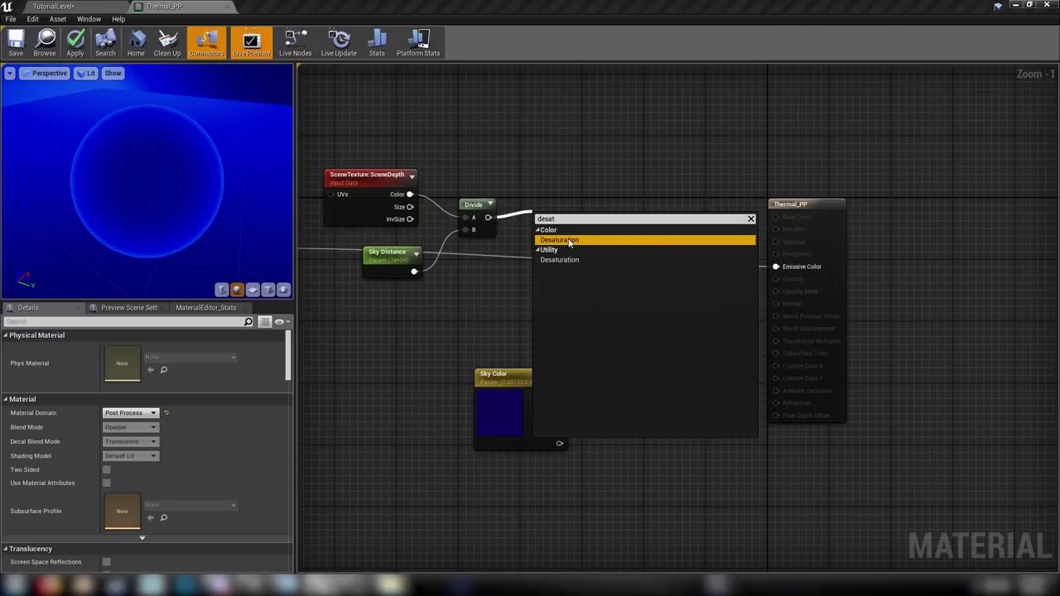
{"action": "left_click", "coordinate": [569, 241]}
{"action": "left_click_drag", "start_coordinate": [565, 222], "coordinate": [647, 250]}
Tidy the spacing of the SceneDepth, Sky Distance, Divide, Desaturation, constant and Sky Color nodes around the new If node.
{"action": "left_click_drag", "start_coordinate": [365, 130], "coordinate": [550, 275]}
{"action": "left_click_drag", "start_coordinate": [545, 202], "coordinate": [555, 231]}
{"action": "left_click_drag", "start_coordinate": [436, 211], "coordinate": [587, 274]}
{"action": "left_click_drag", "start_coordinate": [502, 377], "coordinate": [534, 316]}
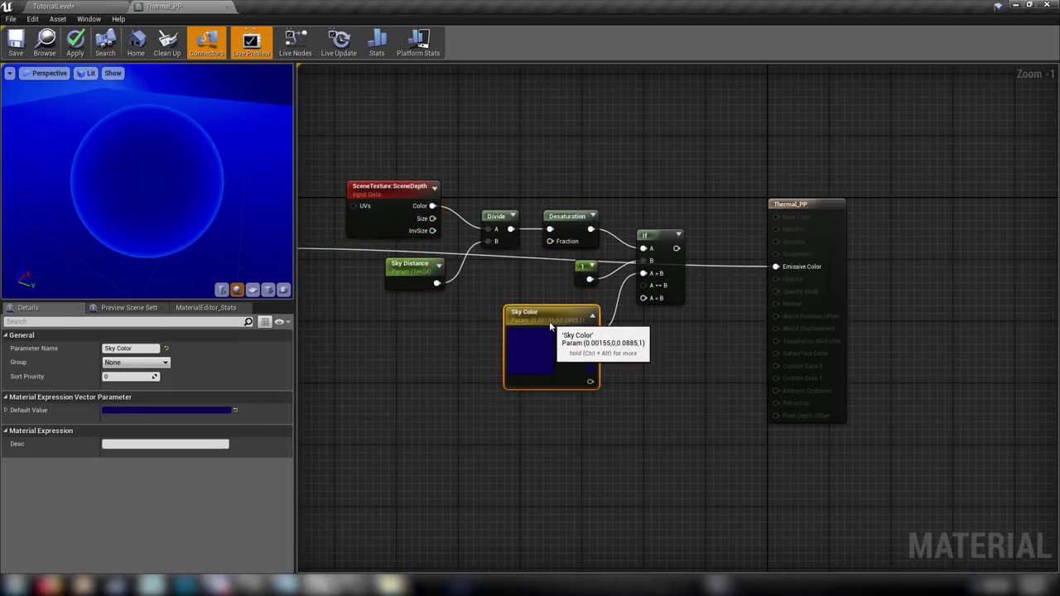
{"action": "left_click", "coordinate": [401, 276]}
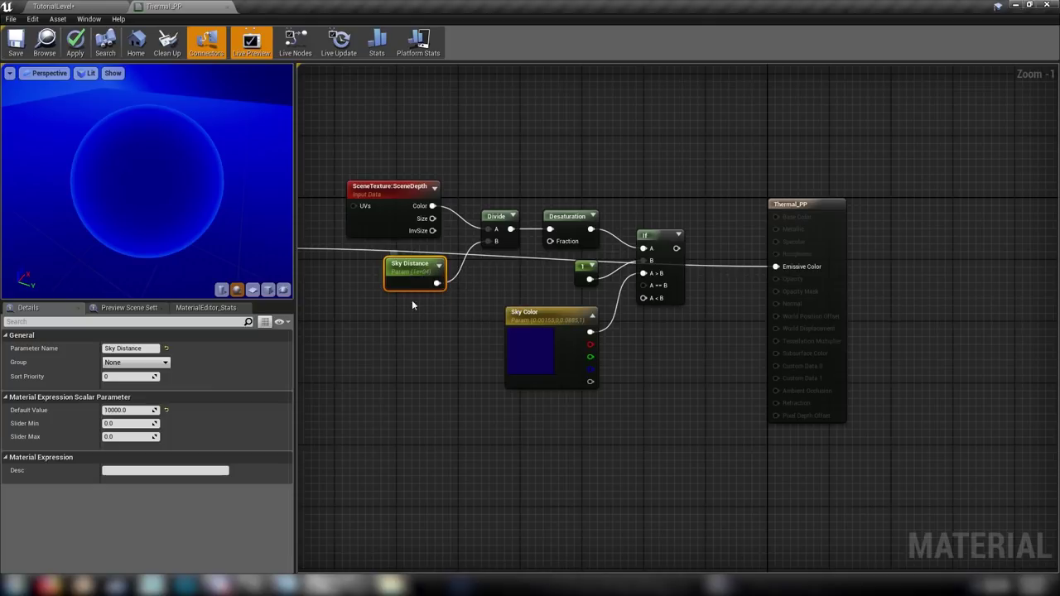
{"action": "left_click", "coordinate": [565, 334]}
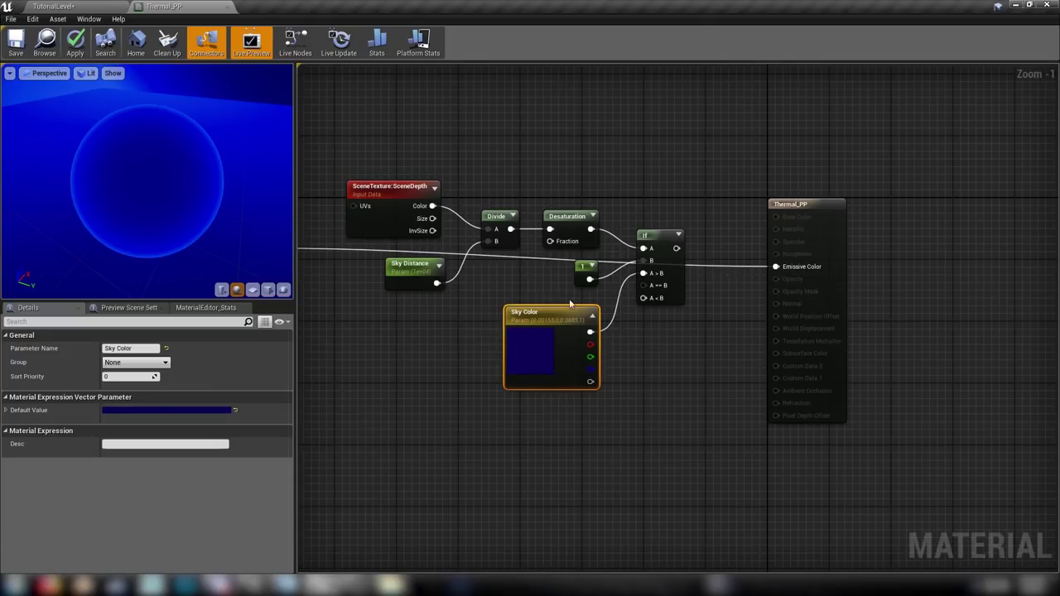
{"action": "left_click_drag", "start_coordinate": [367, 143], "coordinate": [689, 367]}
{"action": "left_click", "coordinate": [693, 368]}
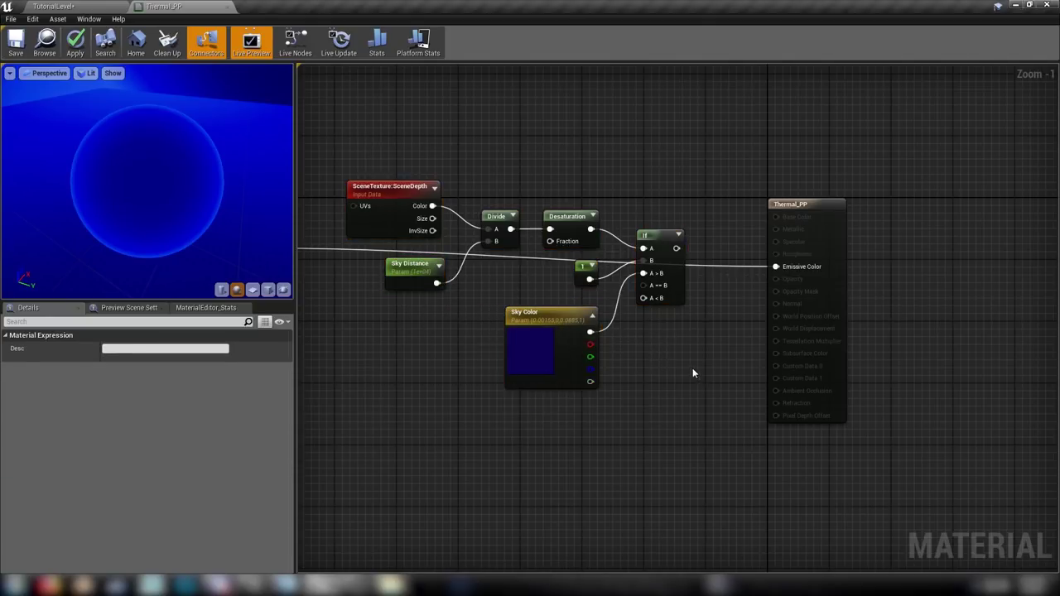
Connect the new If node's output to Emissive Color and the earlier If node's output to its A < B input.
{"action": "left_click_drag", "start_coordinate": [676, 248], "coordinate": [775, 267]}
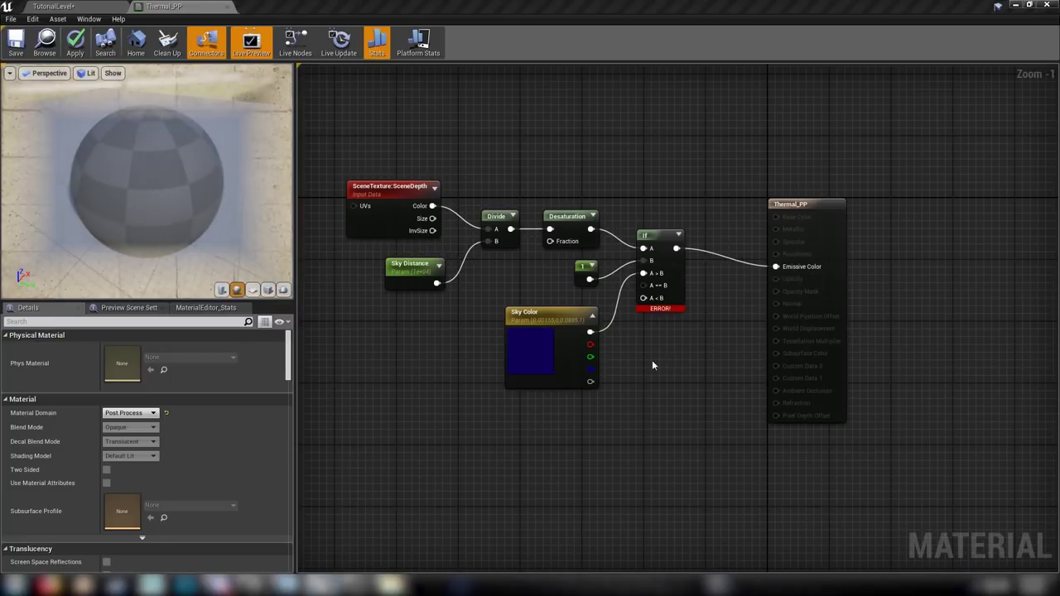
{"action": "left_click", "coordinate": [793, 127]}
{"action": "right_click_drag", "start_coordinate": [480, 419], "coordinate": [617, 409]}
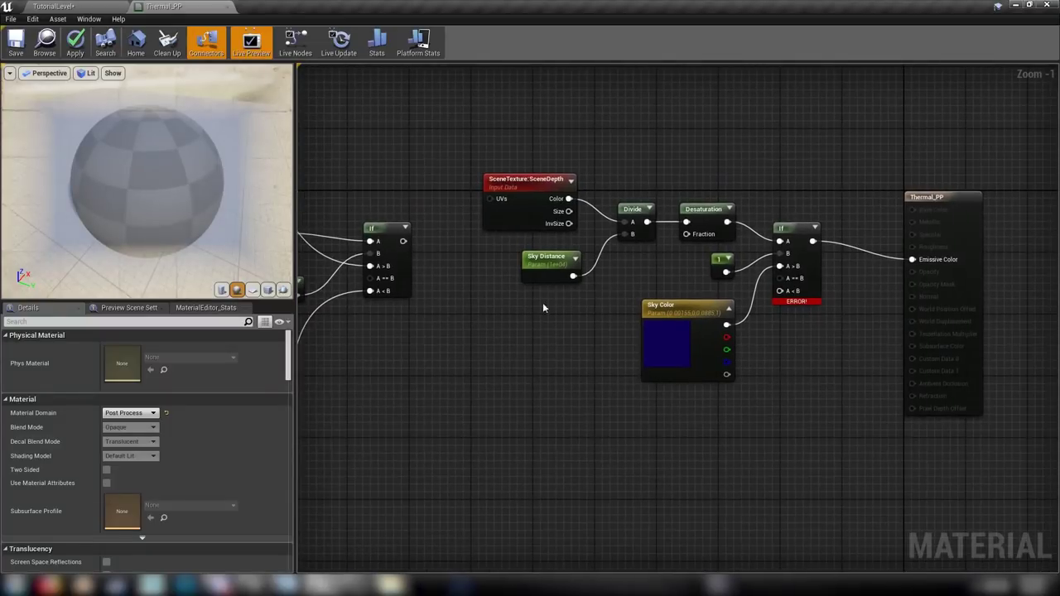
{"action": "left_click_drag", "start_coordinate": [403, 241], "coordinate": [784, 292]}
Move the hot and cold node network closer to the sky nodes and save the Thermal_PP material.
{"action": "right_click_drag", "start_coordinate": [502, 348], "coordinate": [721, 338]}
{"action": "scroll", "coordinate": [586, 346], "scroll_direction": "down", "scroll_amount": 4}
{"action": "left_click_drag", "start_coordinate": [415, 122], "coordinate": [741, 491]}
{"action": "left_click_drag", "start_coordinate": [724, 285], "coordinate": [750, 306]}
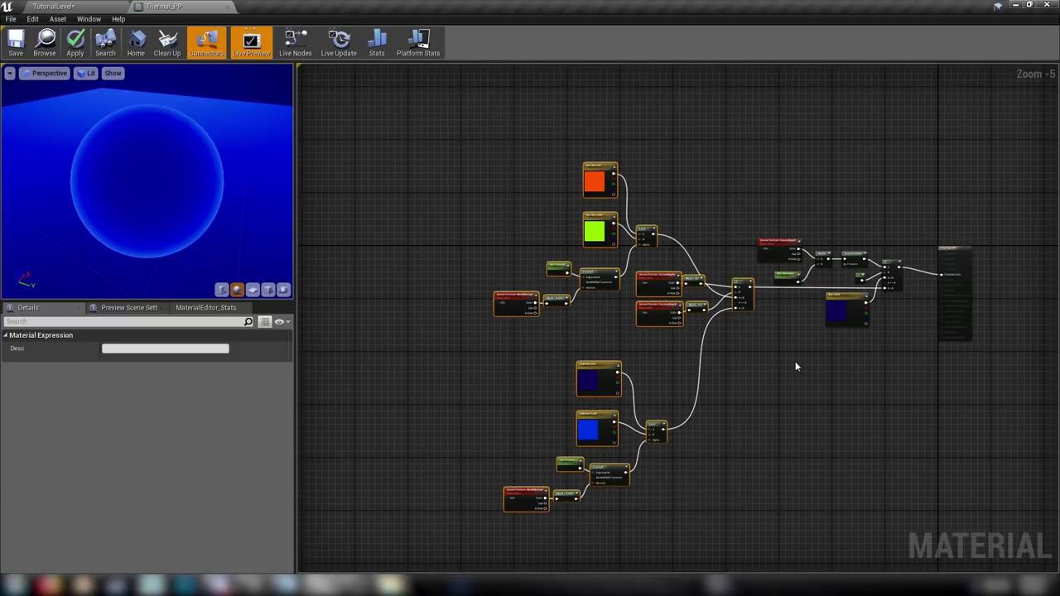
{"action": "left_click", "coordinate": [795, 363]}
{"action": "scroll", "coordinate": [689, 362], "scroll_direction": "up", "scroll_amount": 4}
{"action": "right_click_drag", "start_coordinate": [799, 352], "coordinate": [484, 467]}
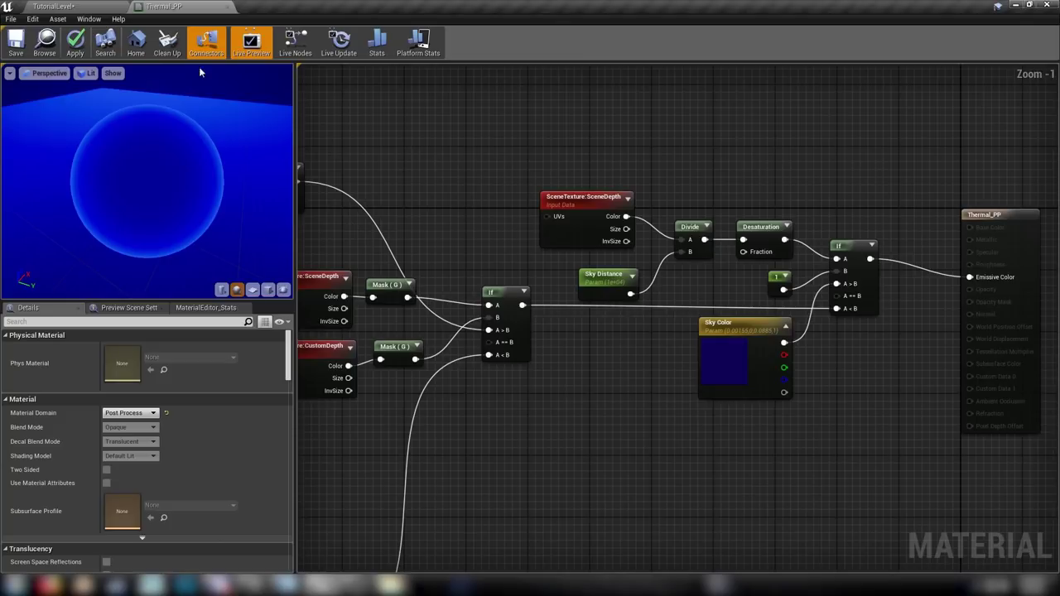
{"action": "left_click", "coordinate": [16, 41]}
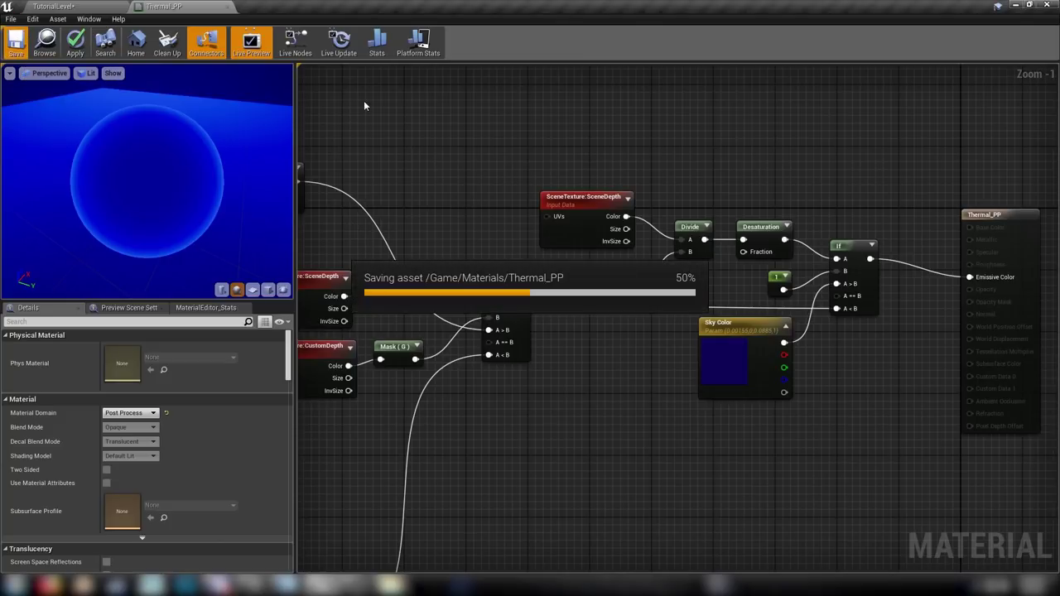
Rename the Hot Fresnel_1 parameter in the cold colour group to Cold Fresnel.
{"action": "right_click_drag", "start_coordinate": [364, 105], "coordinate": [700, 29]}
{"action": "right_click_drag", "start_coordinate": [588, 420], "coordinate": [663, 129]}
{"action": "left_click", "coordinate": [510, 347]}
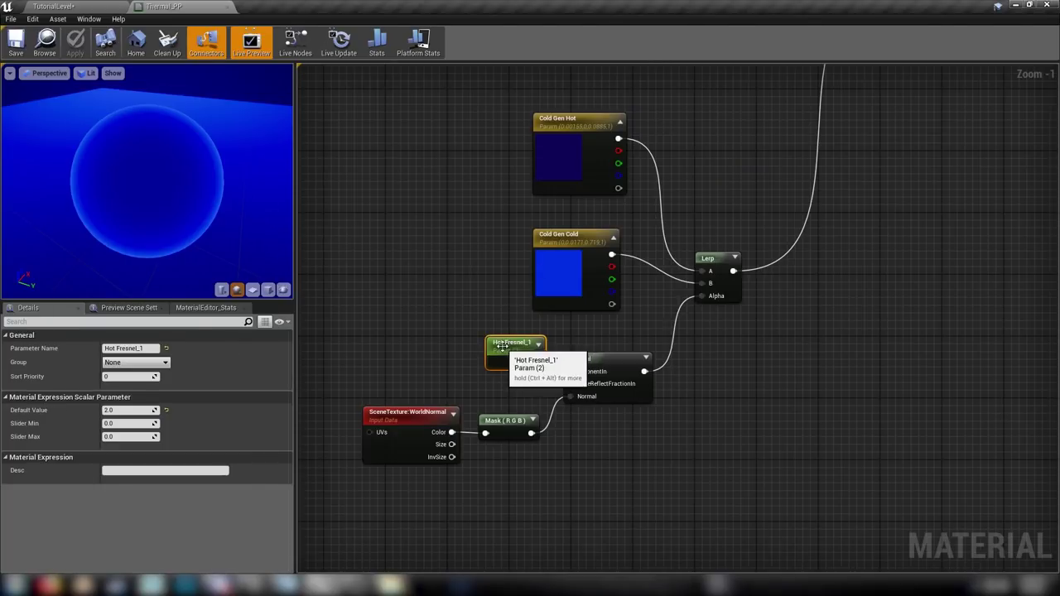
{"action": "left_click", "coordinate": [149, 349]}
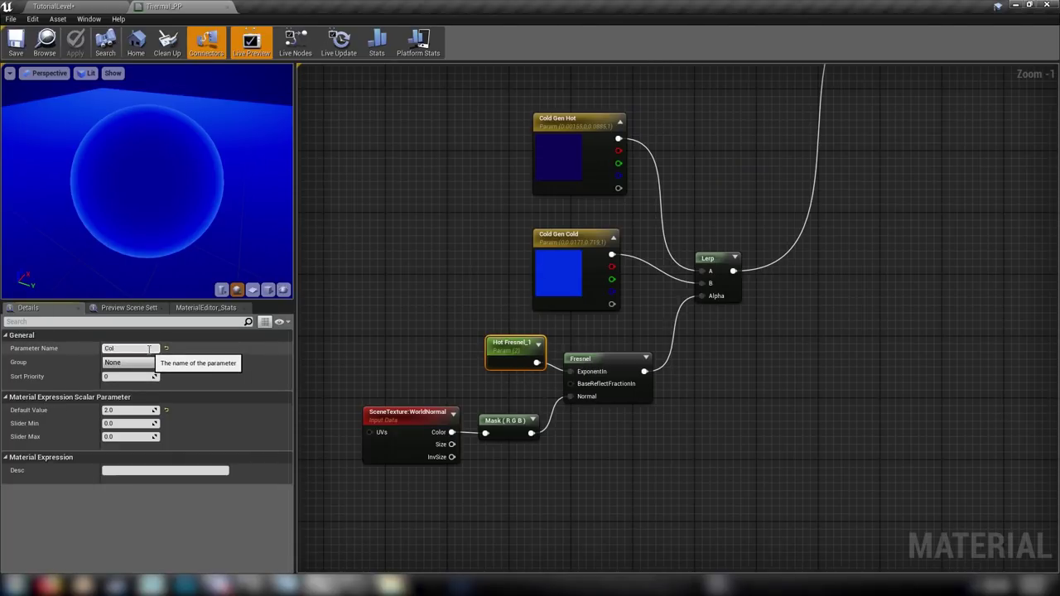
{"action": "type", "text": "Cold Fresnel"}
{"action": "key", "text": "Return"}
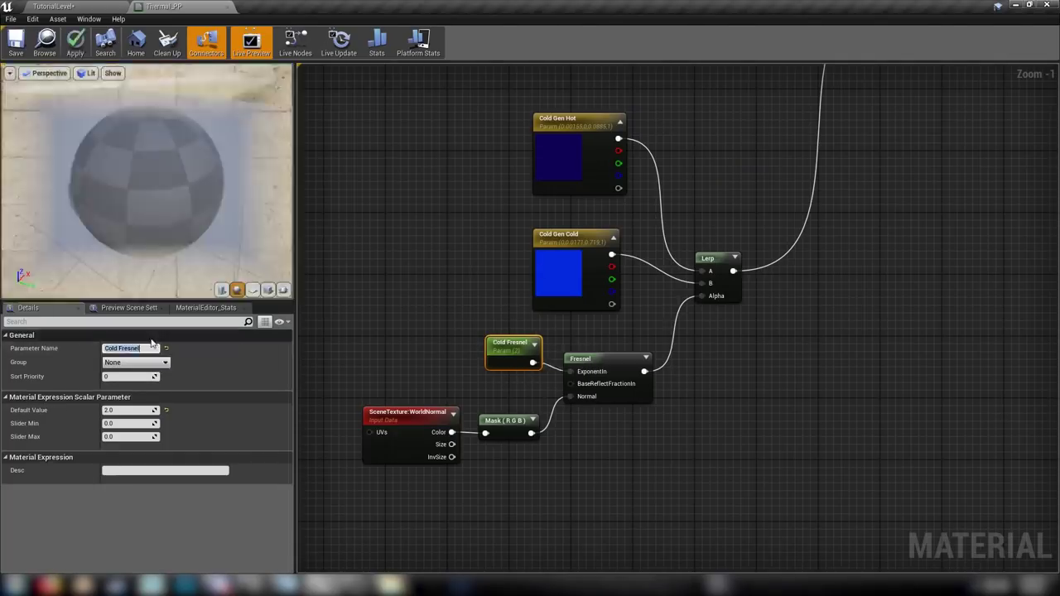
{"action": "left_click", "coordinate": [493, 286]}
Set the Cold Fresnel parameter's default value to 4.
{"action": "right_click_drag", "start_coordinate": [494, 285], "coordinate": [453, 335]}
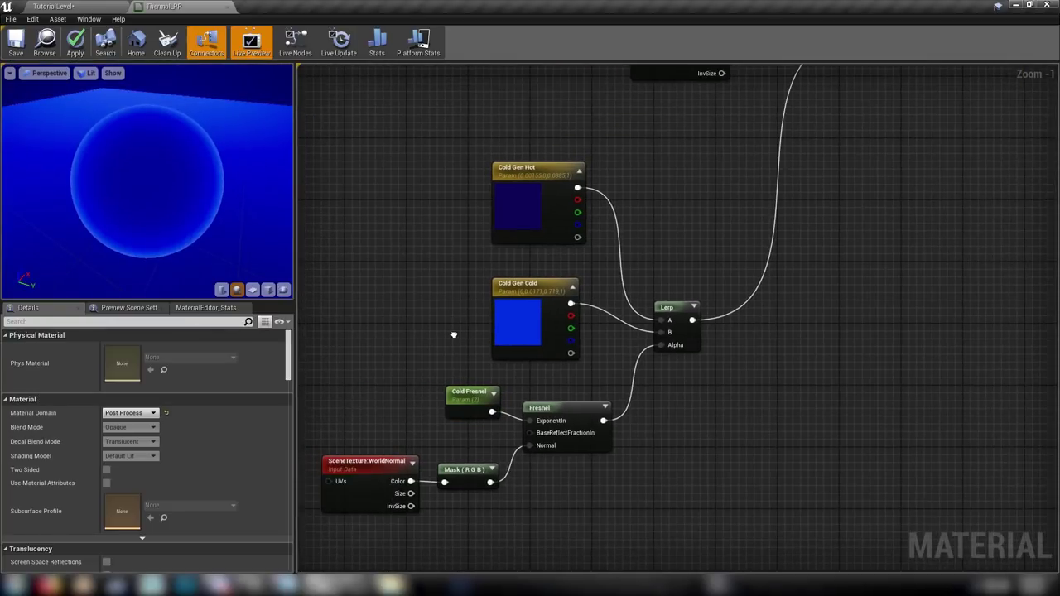
{"action": "left_click", "coordinate": [453, 404]}
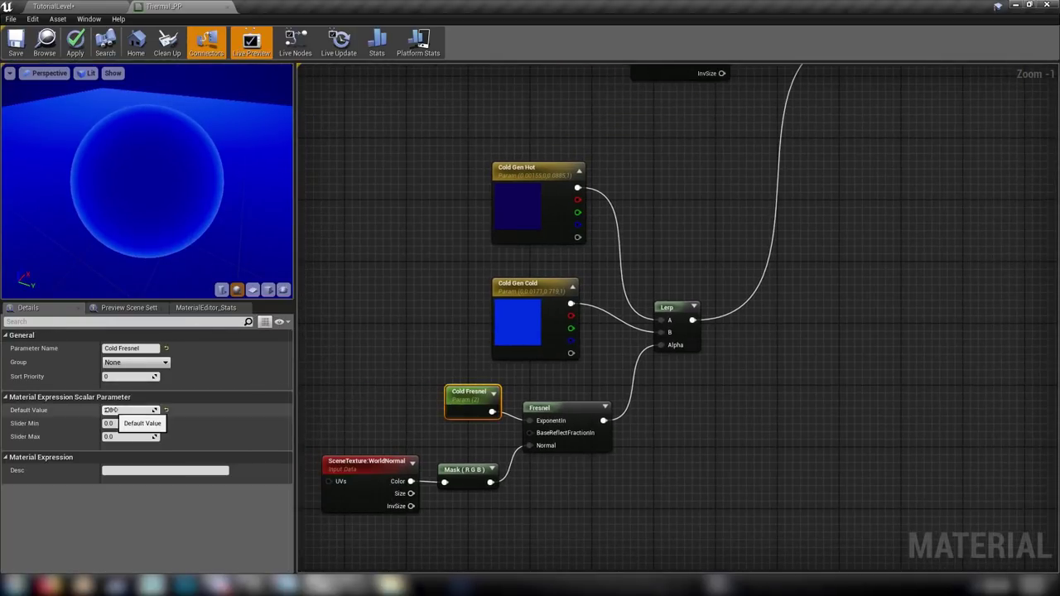
{"action": "key", "text": "Return"}
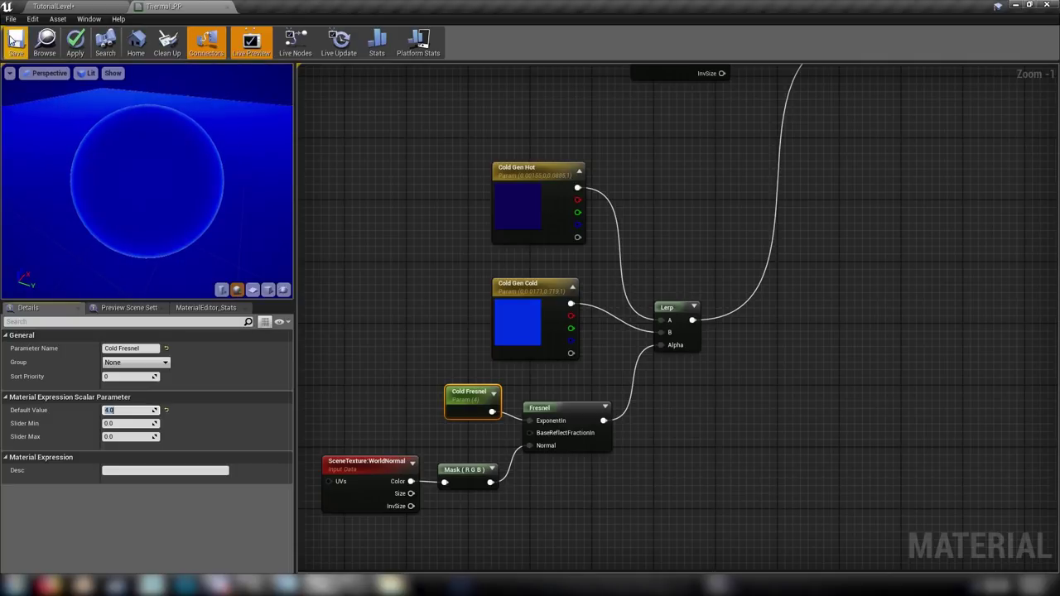
Save the Thermal_PP material and inspect the thermal effect on the character in TutorialLevel.
{"action": "left_click", "coordinate": [14, 42]}
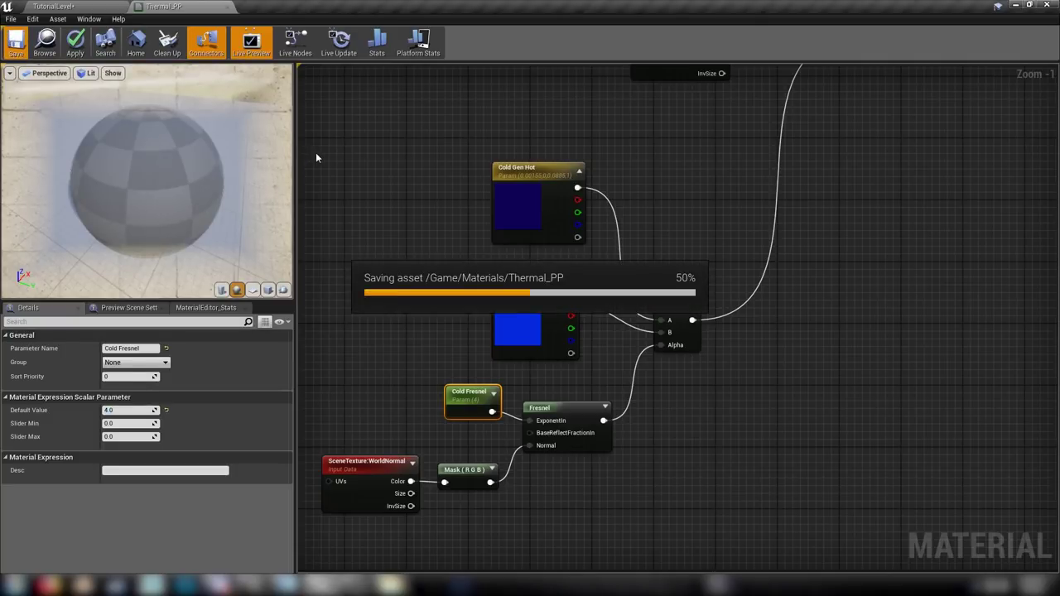
{"action": "left_click", "coordinate": [38, 5]}
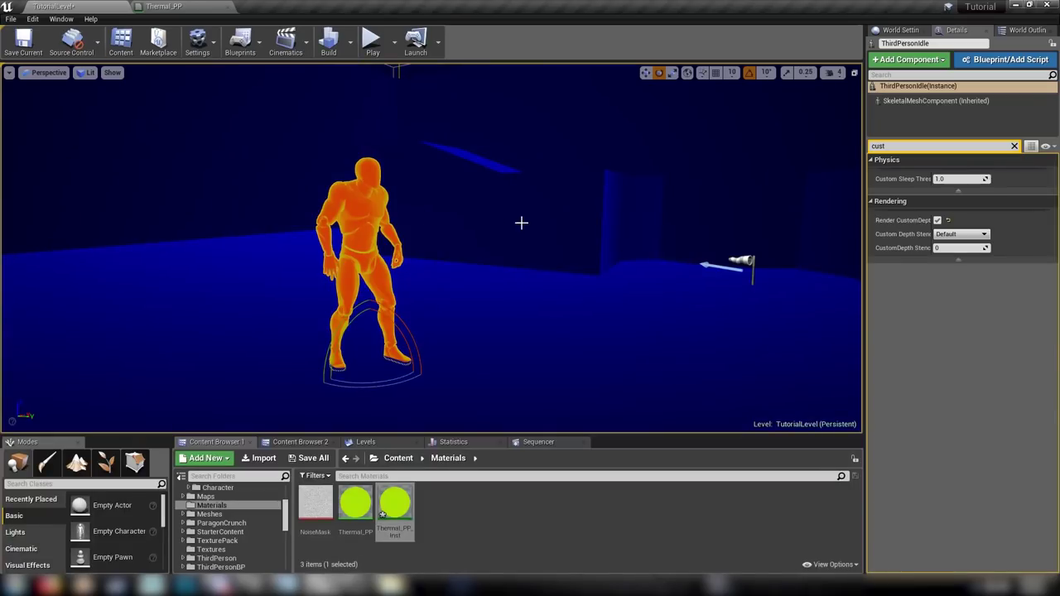
{"action": "left_click_drag", "start_coordinate": [521, 223], "coordinate": [482, 238], "text": "alt"}
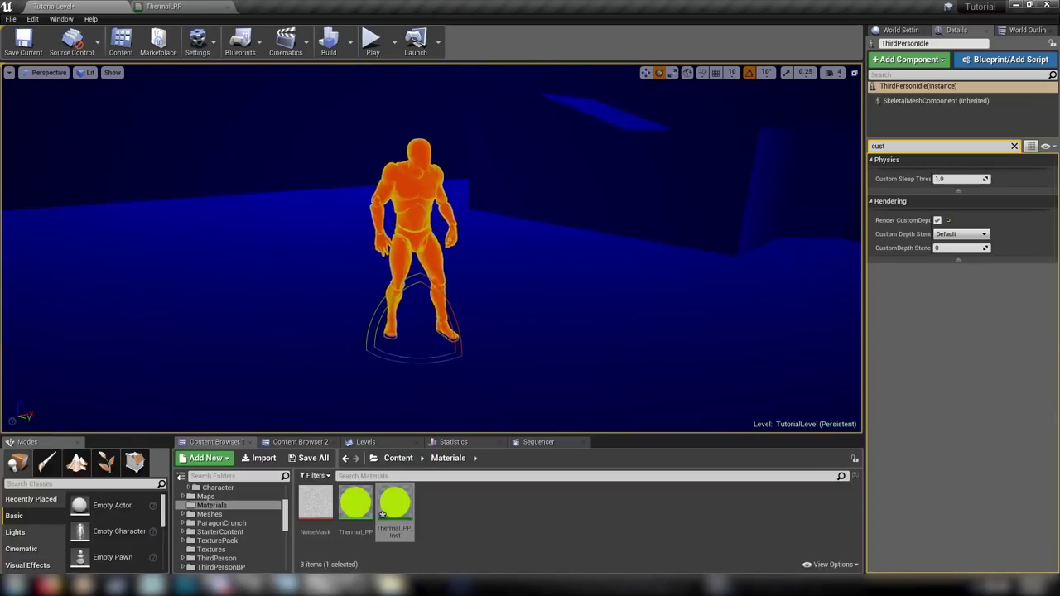
Clear the character's property filter, select the PostProcessVolume, and filter its details by "mater".
{"action": "left_click", "coordinate": [1015, 147]}
{"action": "left_click", "coordinate": [1011, 30]}
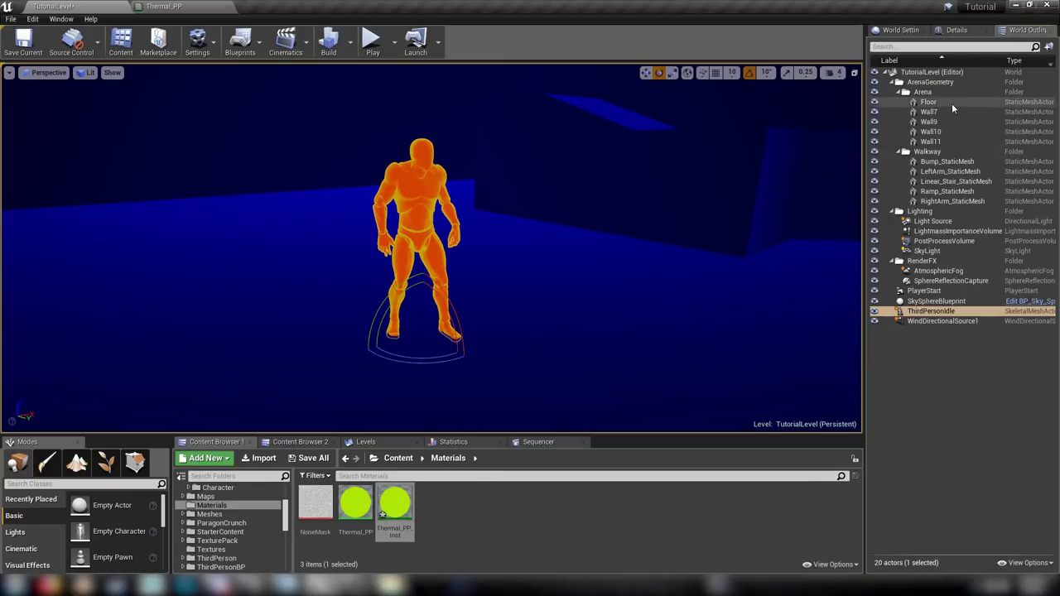
{"action": "left_click", "coordinate": [944, 241]}
{"action": "left_click", "coordinate": [956, 29]}
{"action": "left_click", "coordinate": [917, 56]}
{"action": "type", "text": "mater"}
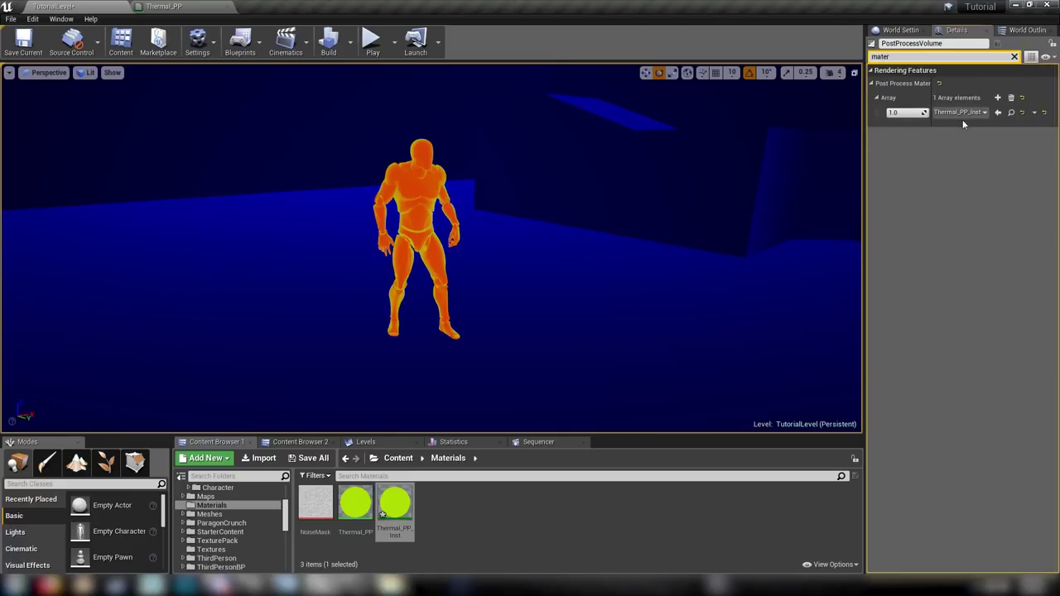
Open the Thermal_PP_Inst material instance beside the level view and enable overrides for all its vector and scalar parameters.
{"action": "double_click", "coordinate": [386, 506]}
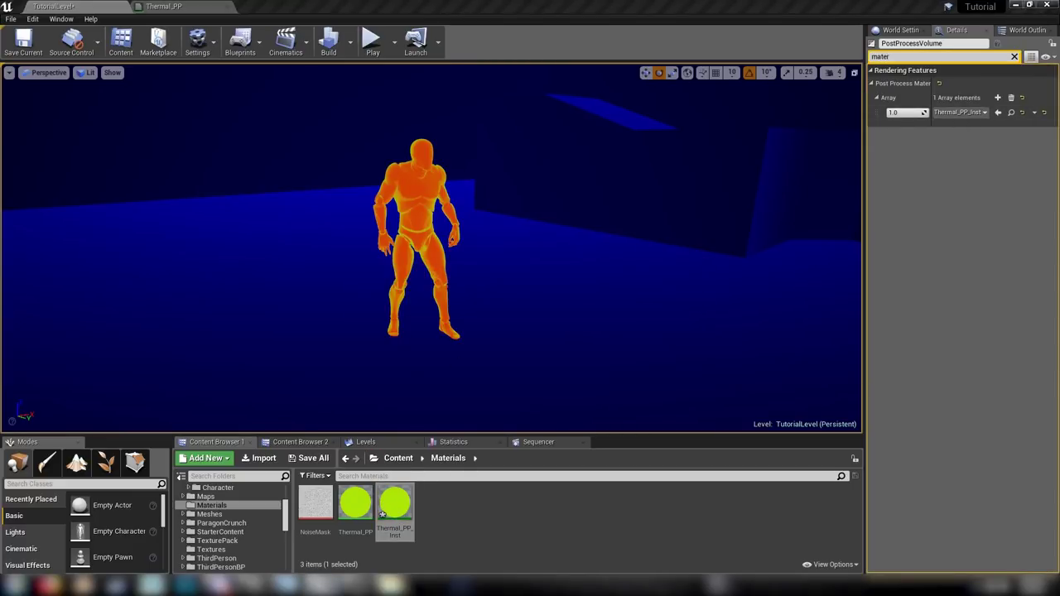
{"action": "left_click_drag", "start_coordinate": [1059, 124], "coordinate": [761, 49]}
{"action": "mouse_move", "coordinate": [454, 265]}
{"action": "right_mouse_down"}
{"action": "mouse_move", "coordinate": [418, 315]}
{"action": "mouse_move", "coordinate": [453, 265]}
{"action": "right_mouse_up"}
{"action": "left_click", "coordinate": [739, 271]}
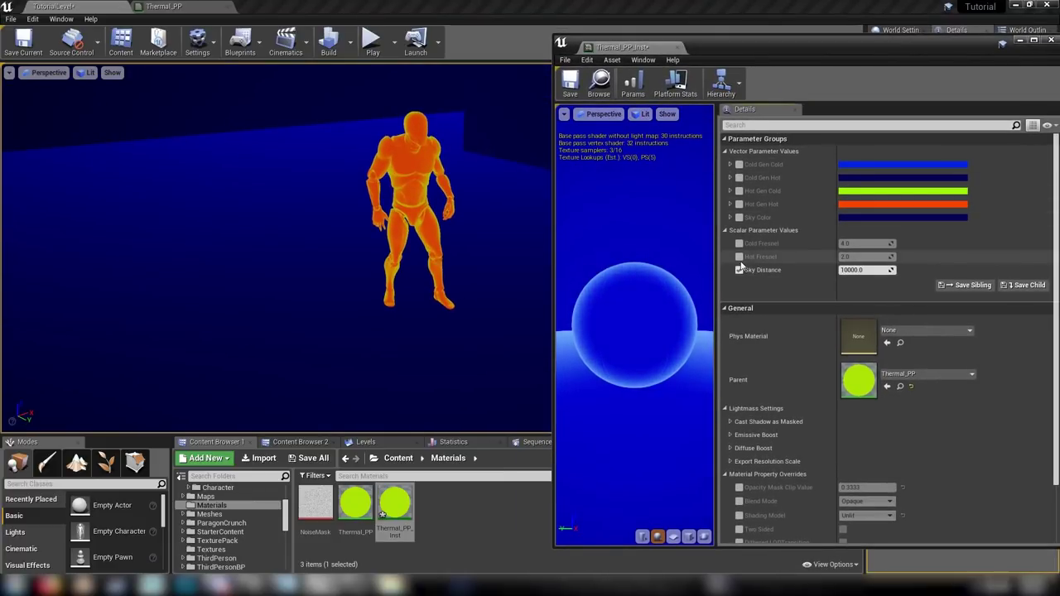
{"action": "left_click", "coordinate": [739, 257]}
{"action": "left_click", "coordinate": [739, 245]}
{"action": "left_click", "coordinate": [740, 218]}
{"action": "left_click", "coordinate": [739, 204]}
{"action": "left_click", "coordinate": [740, 192]}
{"action": "left_click", "coordinate": [739, 164]}
{"action": "left_click", "coordinate": [739, 178]}
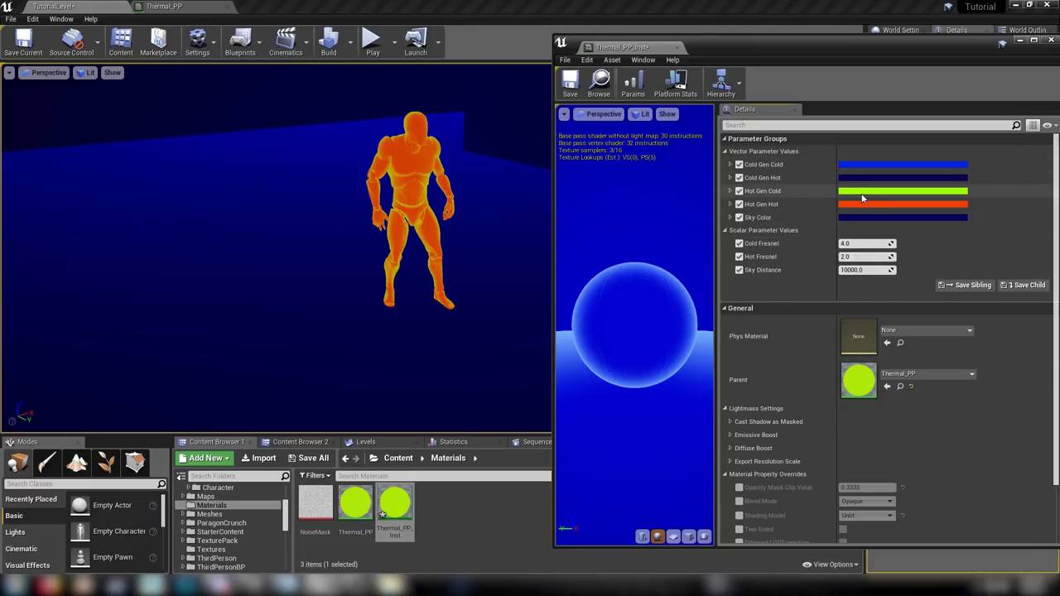
Set the instance's Hot Gen Cold colour to a greener lime, hex sRGB 82FF00FF, and close the instance editor.
{"action": "left_click", "coordinate": [866, 191]}
{"action": "mouse_move", "coordinate": [699, 304]}
{"action": "left_mouse_down"}
{"action": "mouse_move", "coordinate": [720, 293]}
{"action": "mouse_move", "coordinate": [715, 276]}
{"action": "mouse_move", "coordinate": [666, 305]}
{"action": "mouse_move", "coordinate": [675, 350]}
{"action": "left_mouse_up"}
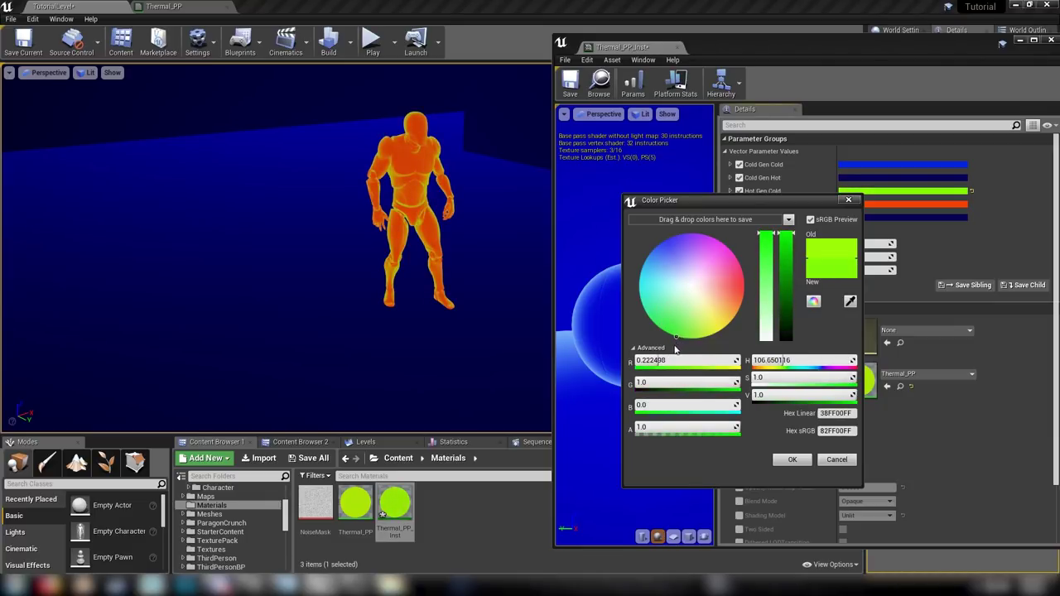
{"action": "left_click", "coordinate": [788, 461]}
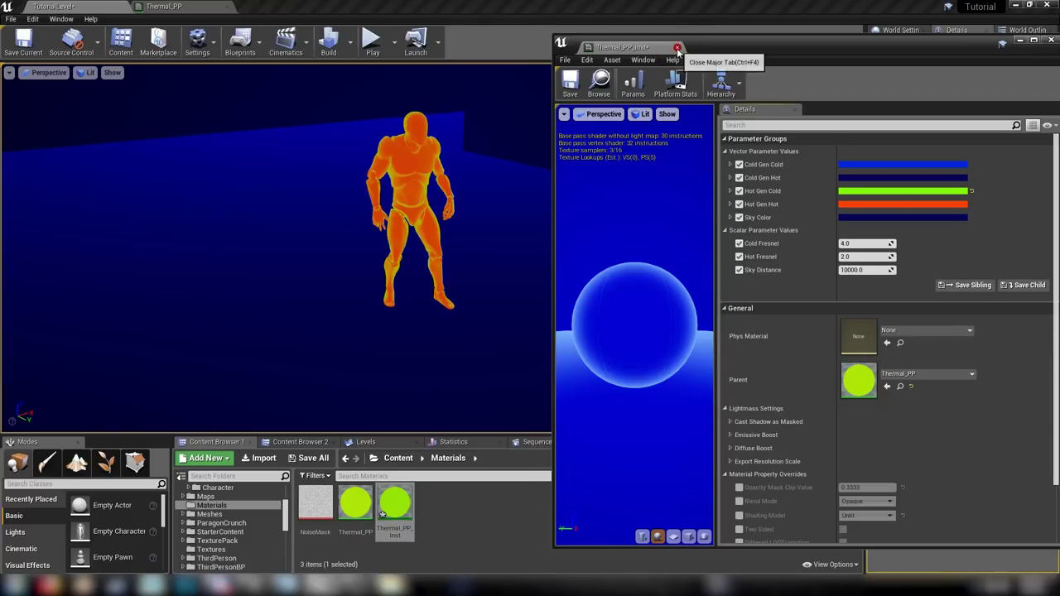
{"action": "left_click", "coordinate": [677, 47]}
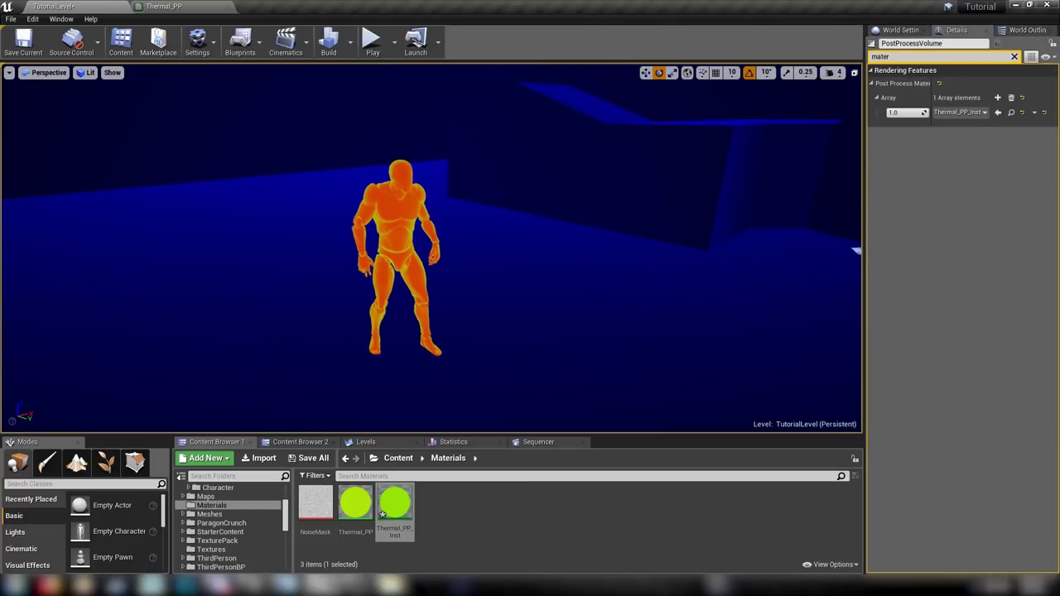
Inspect the character and scene colours in the level, and return to the Thermal_PP material graph with nothing selected.
{"action": "right_click_drag", "start_coordinate": [303, 275], "coordinate": [281, 285]}
{"action": "right_click_drag", "start_coordinate": [469, 361], "coordinate": [511, 324]}
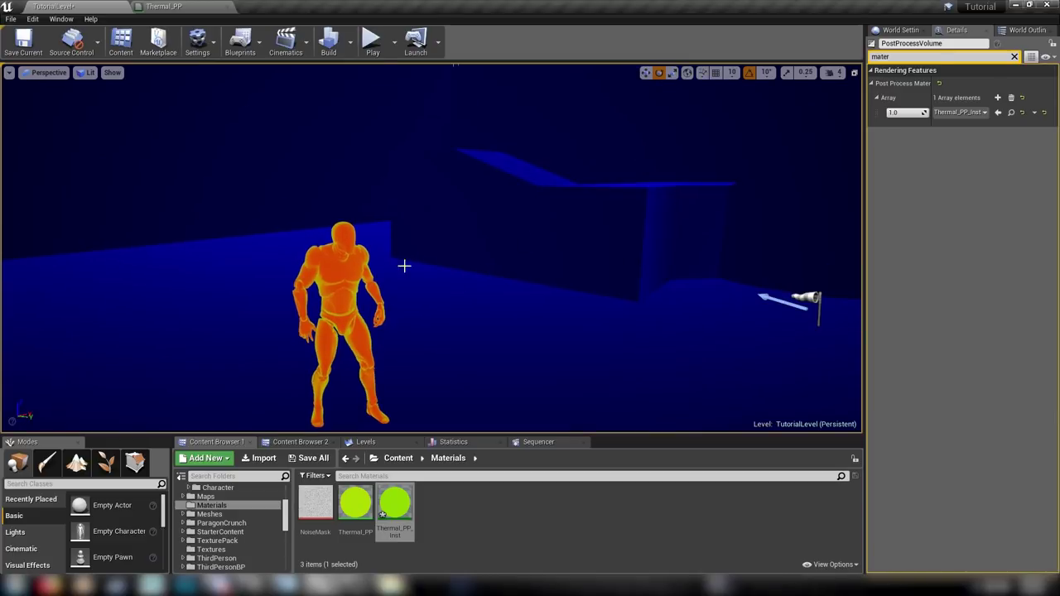
{"action": "left_click", "coordinate": [182, 8]}
{"action": "left_click", "coordinate": [430, 251]}
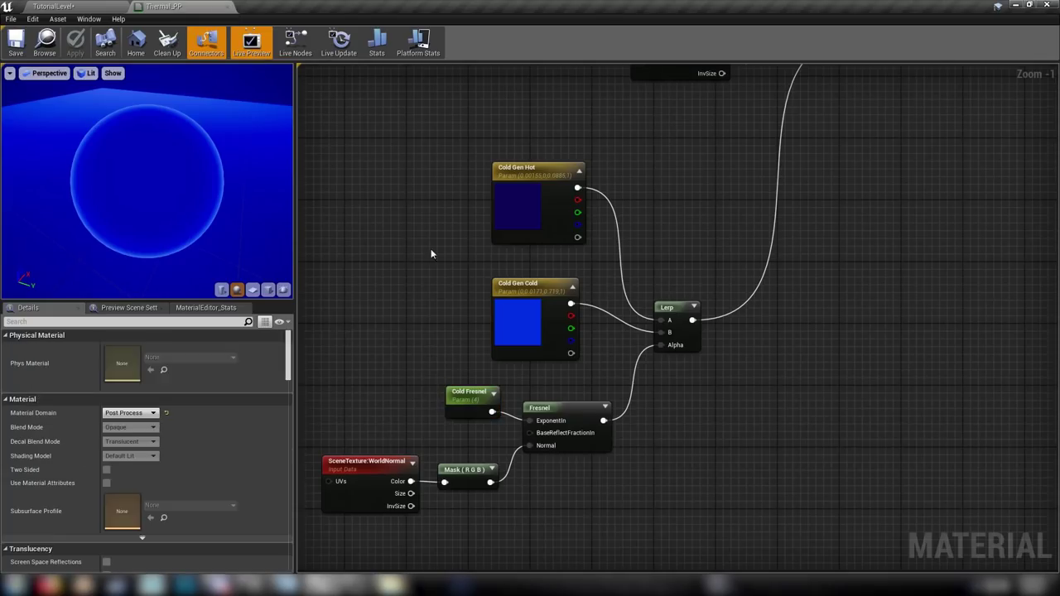